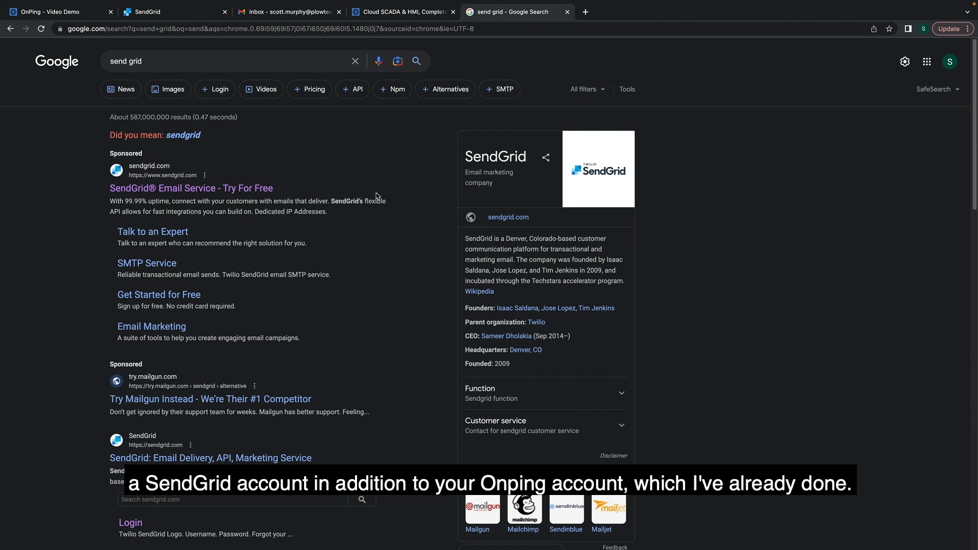
Open SendGrid from the sponsored result, reach the account dashboard, and close the duplicate tab.
click(264, 196)
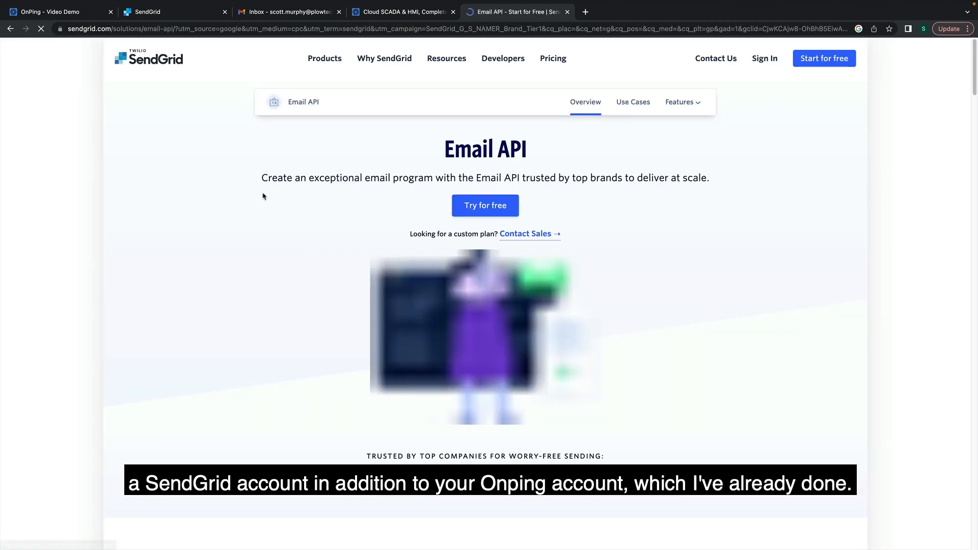
click(776, 68)
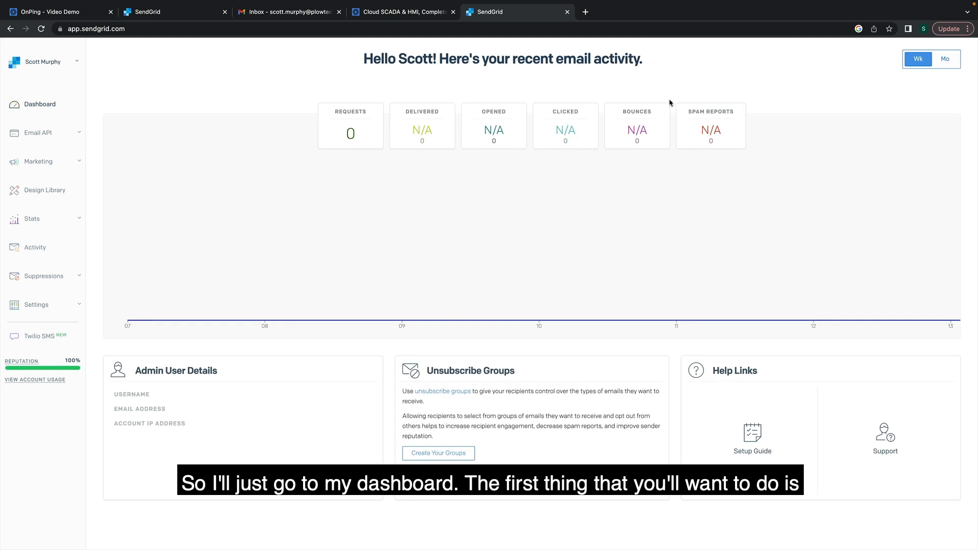
click(224, 11)
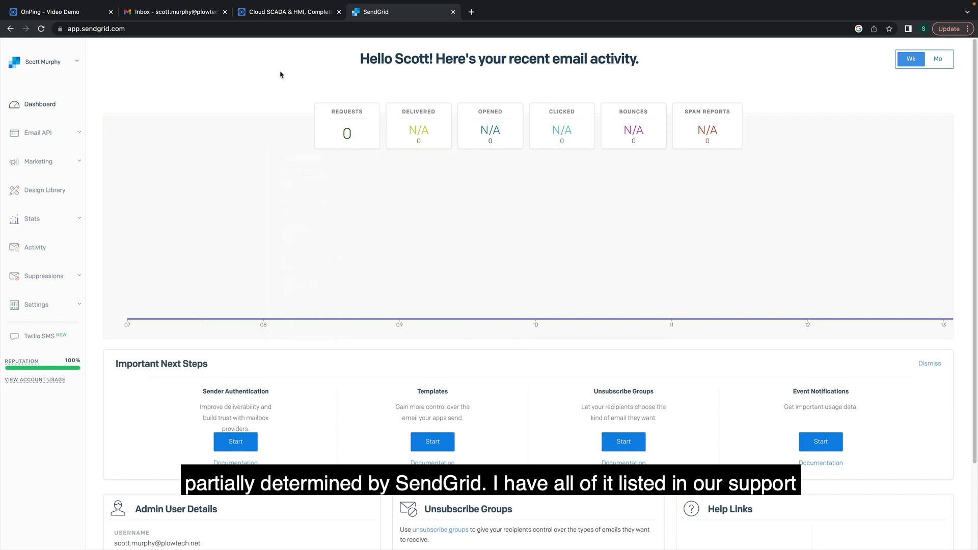
Search OnPing support for 'send grid' and open the Send Grid Integration Payload Format doc.
click(280, 11)
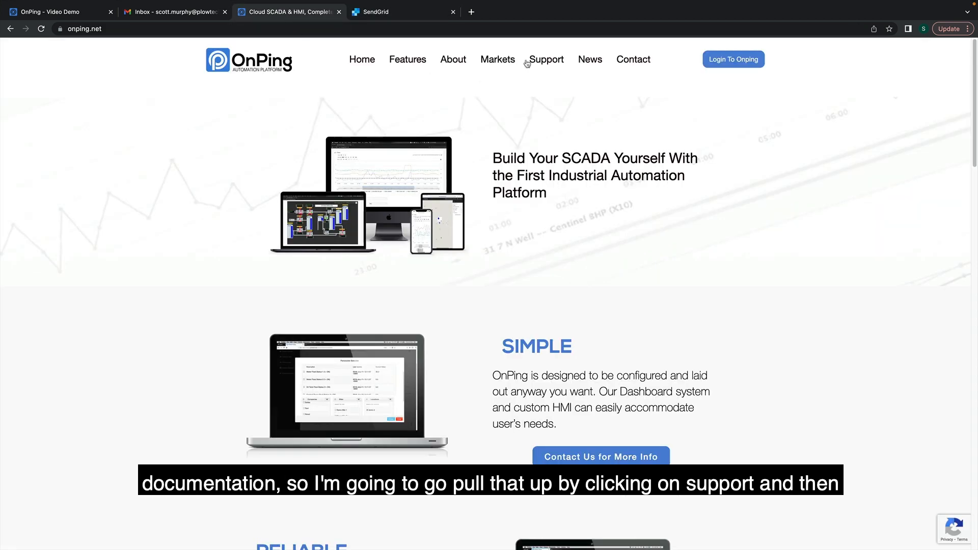
click(549, 61)
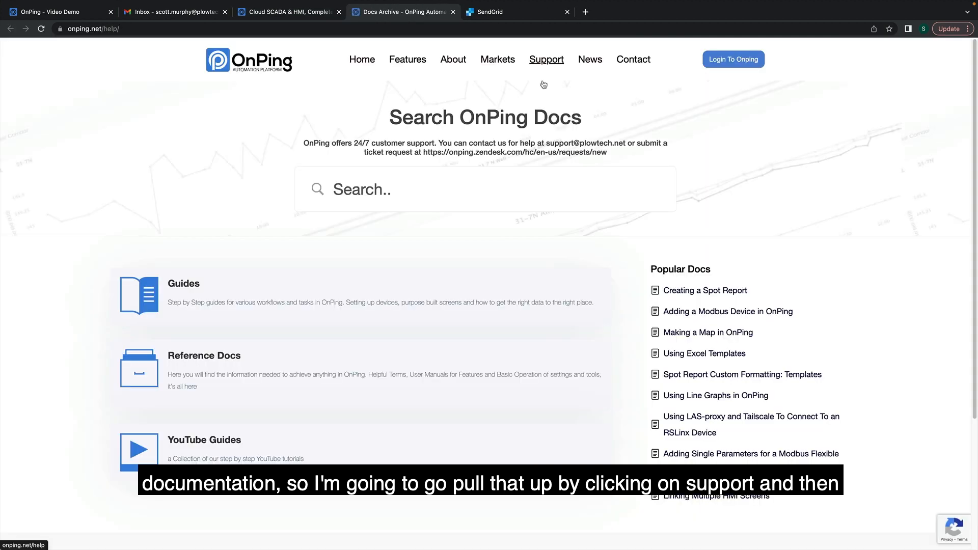
click(419, 189)
text(sed)
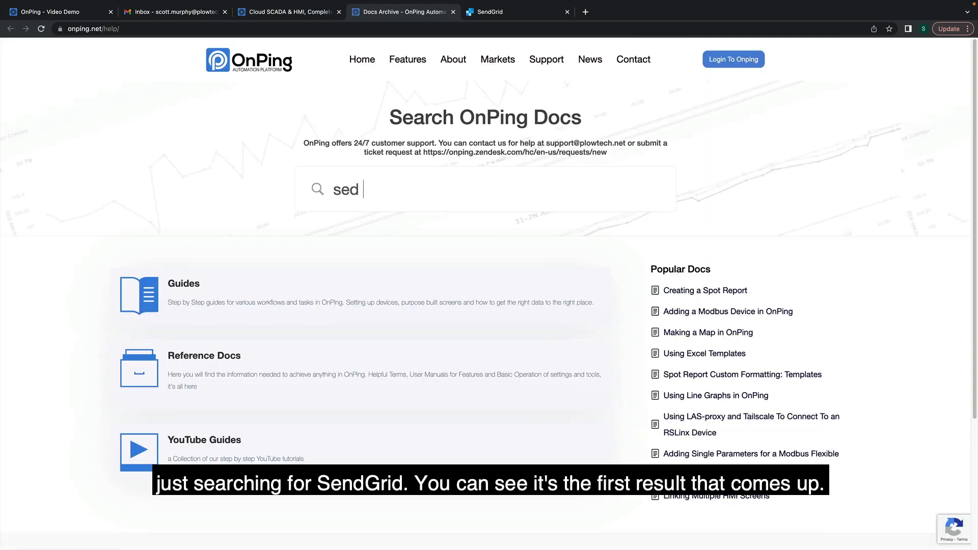
key(BackSpace)
text(nd grid)
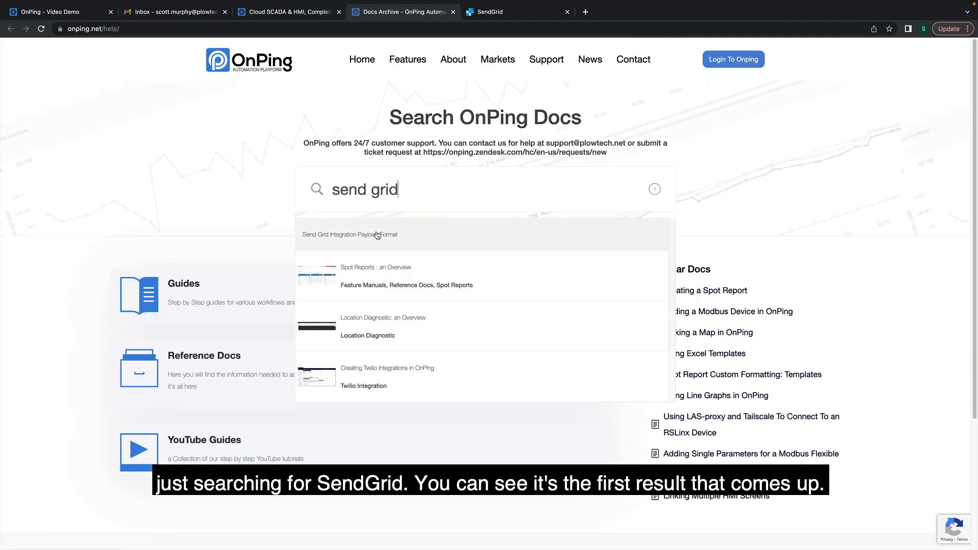
click(377, 235)
Read through the doc's example JSON payload, template placeholders and battery-voltage email output.
scroll(433, 254, down, 3)
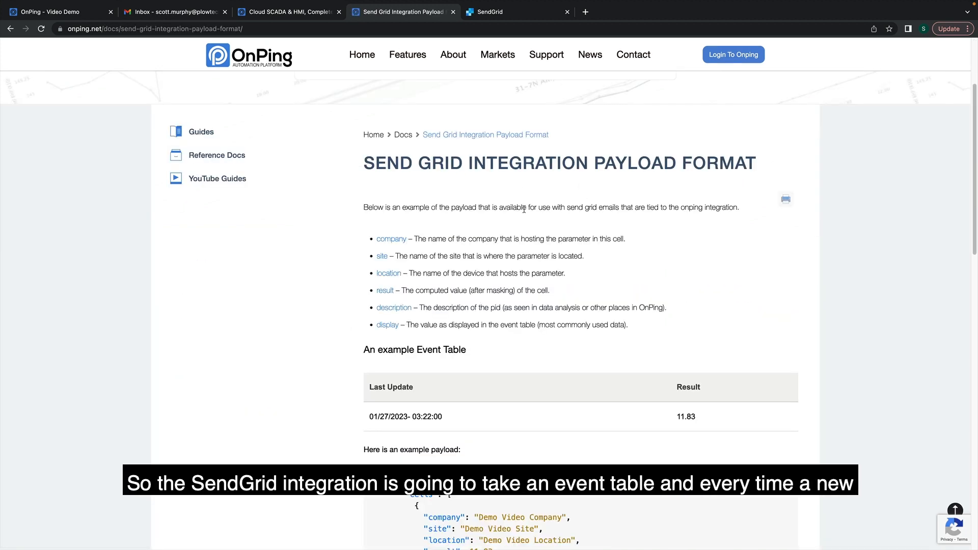
scroll(492, 218, down, 4)
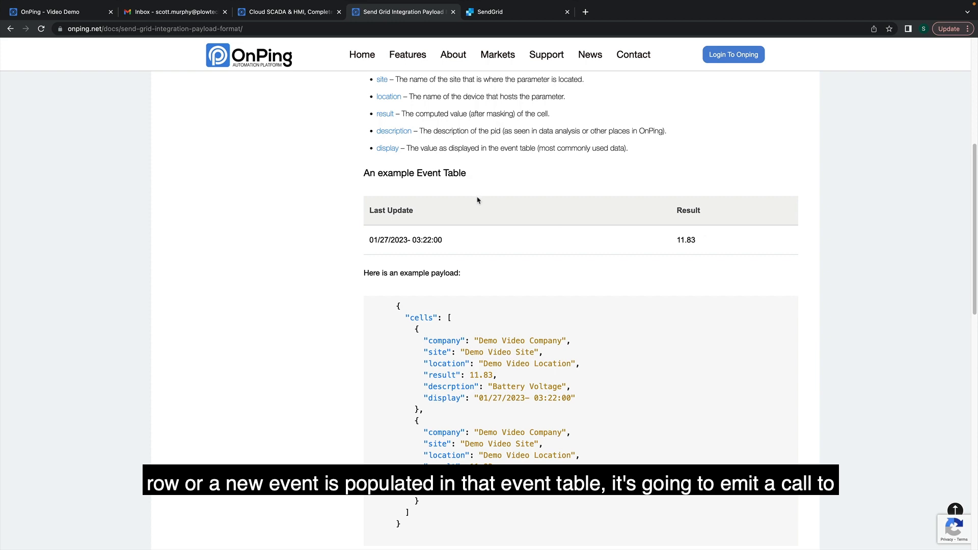
scroll(522, 307, up, 3)
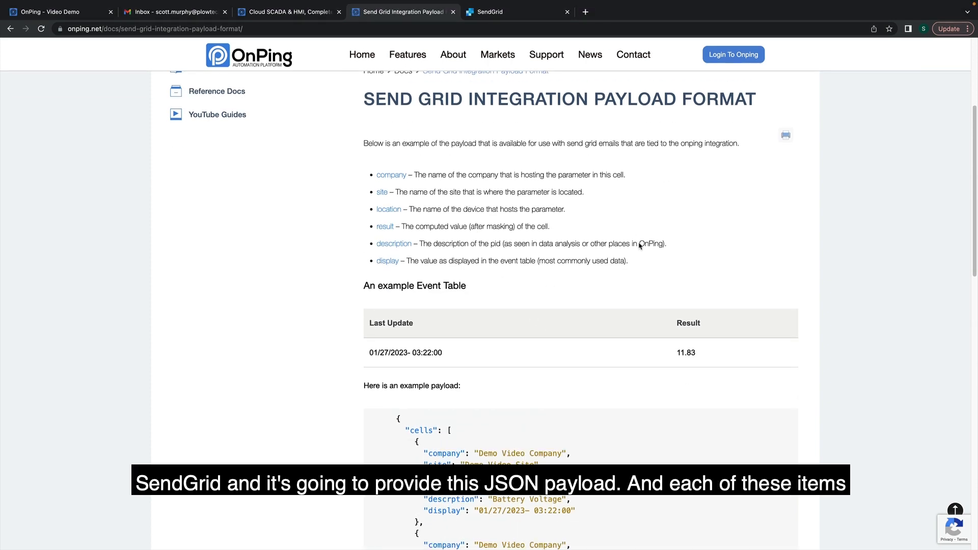
scroll(530, 312, down, 3)
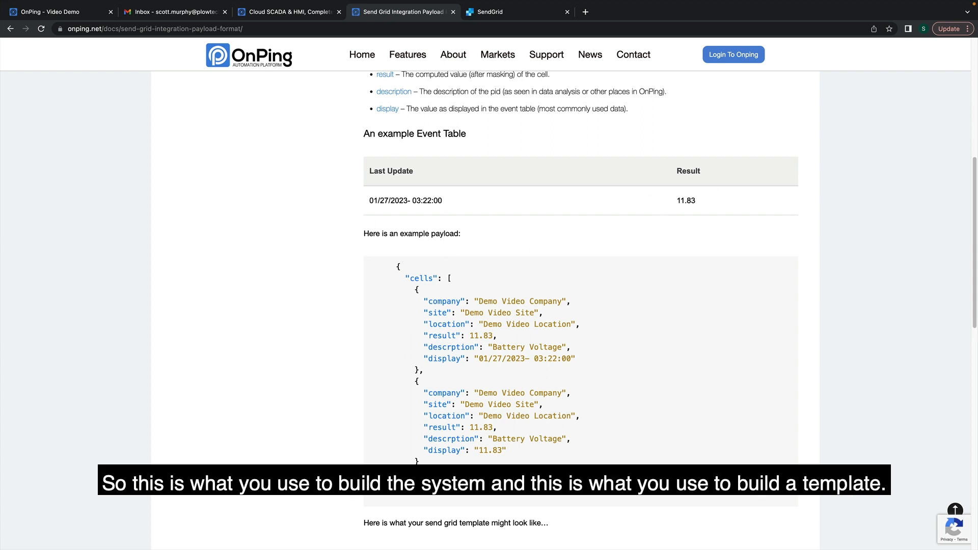
scroll(412, 297, down, 7)
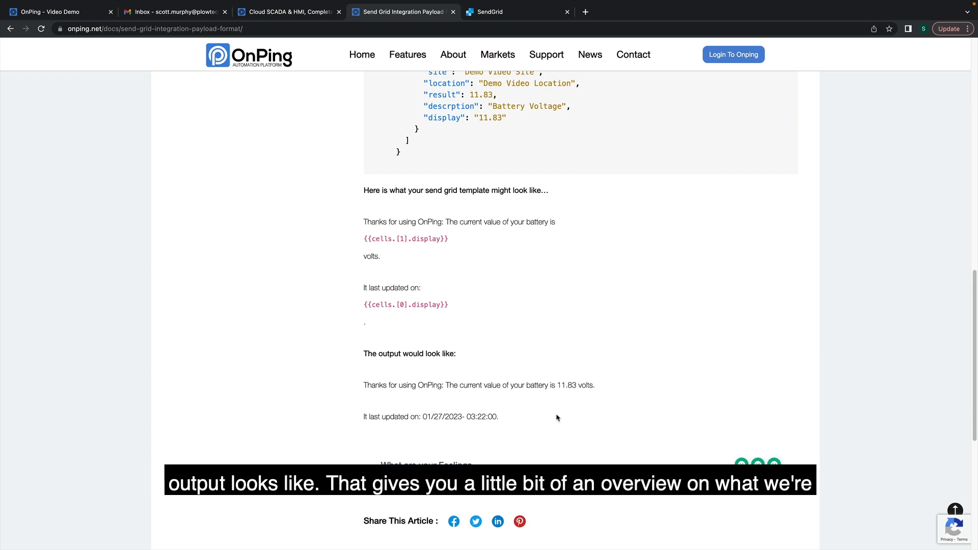
scroll(556, 418, up, 4)
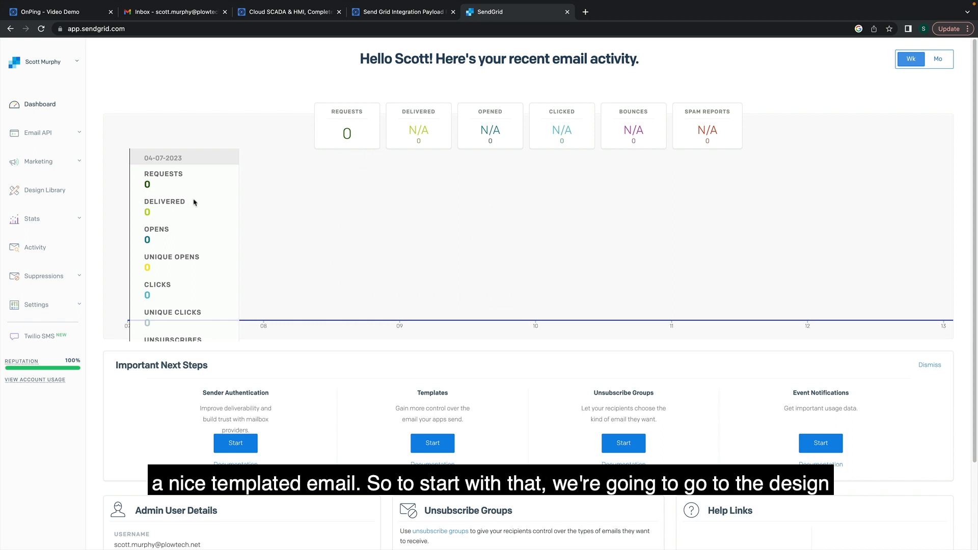
Start a new email design from the Design Library using the Design Editor.
click(45, 192)
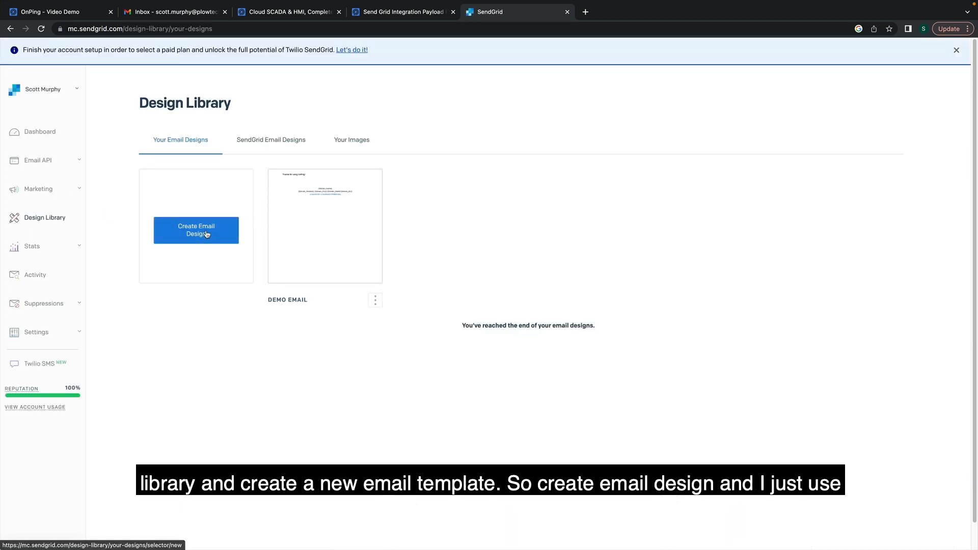
click(206, 233)
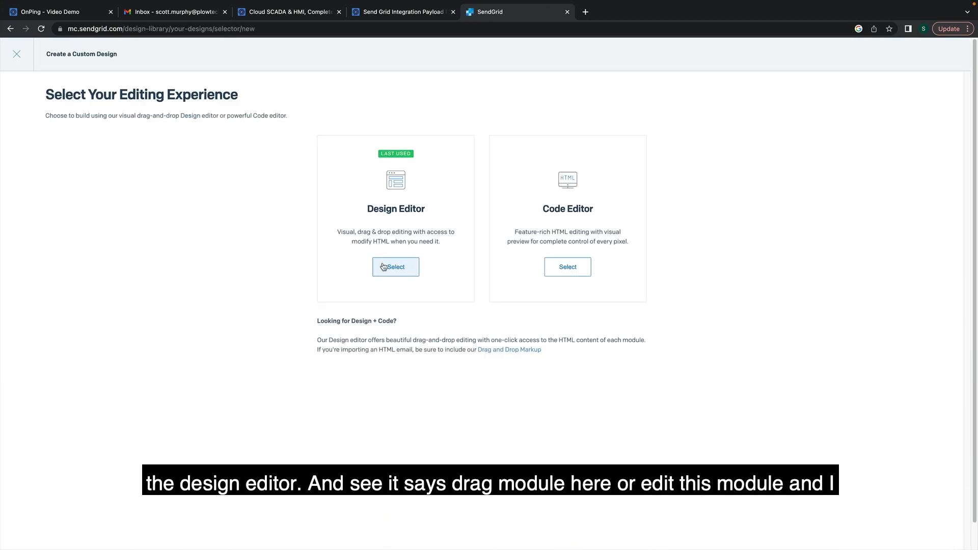
click(391, 266)
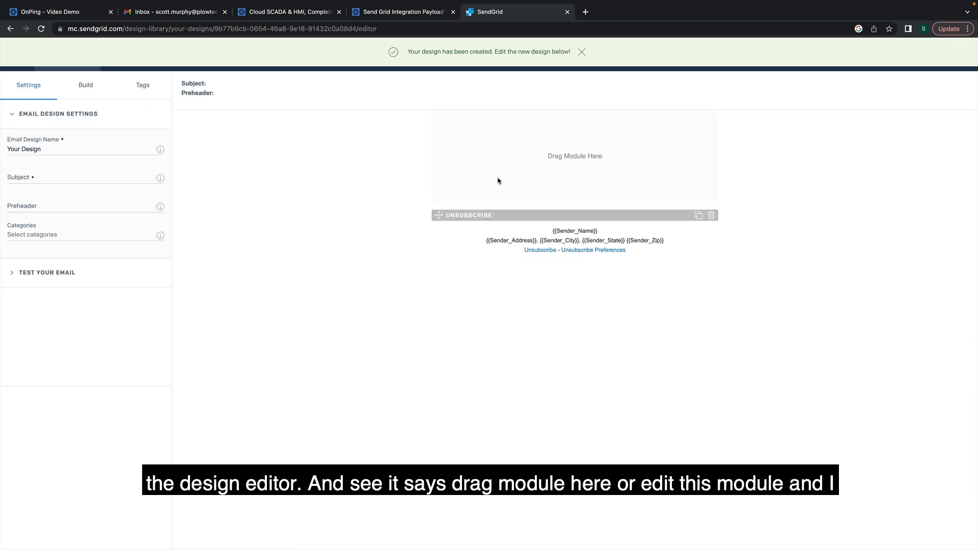
Turn off the footer's Address Line and Unsubscribe Preferences, leaving only Unsubscribe, and save.
click(586, 239)
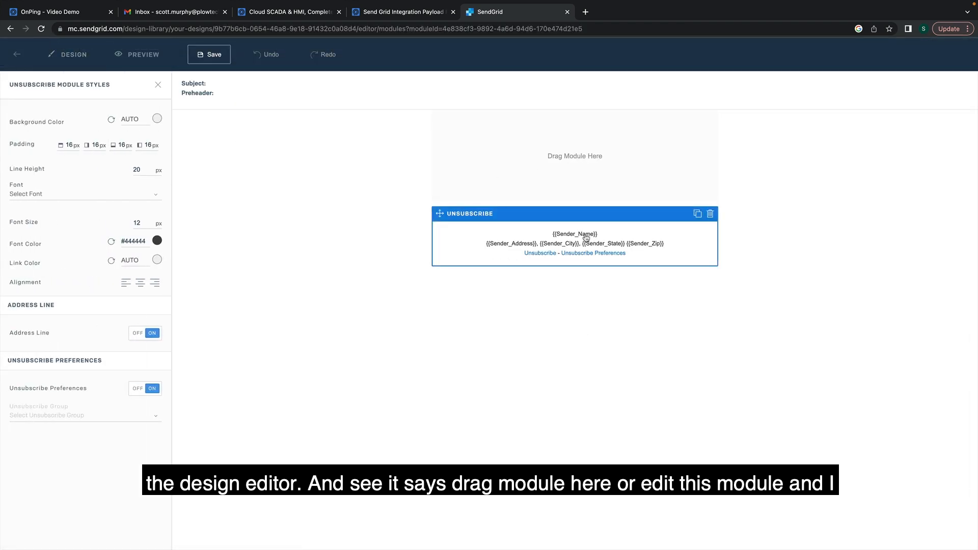
double_click(586, 236)
drag(677, 249, 500, 231)
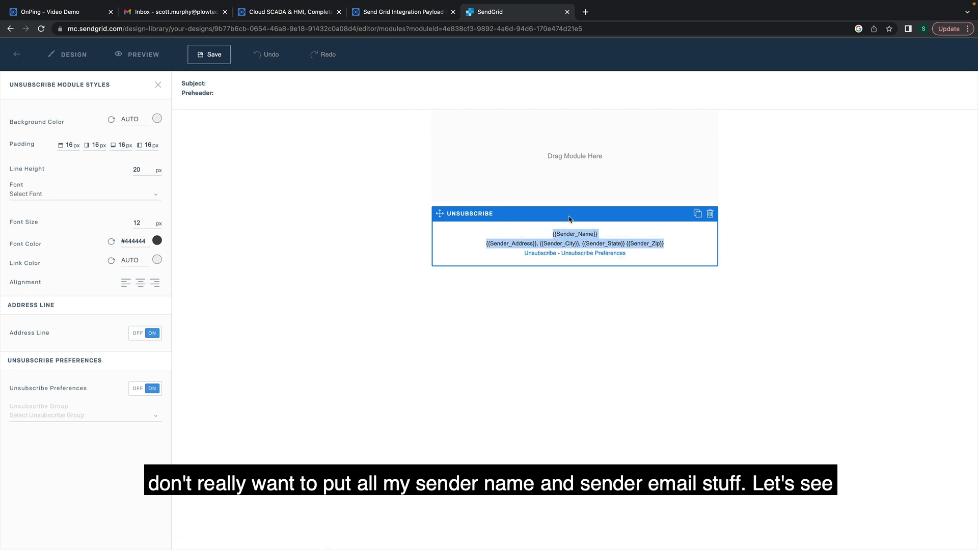
click(569, 219)
click(138, 333)
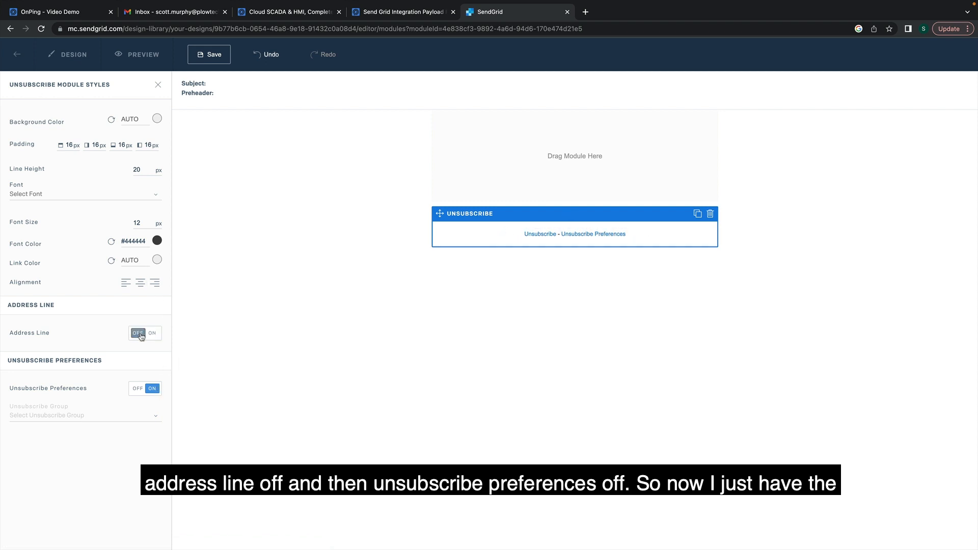
click(136, 390)
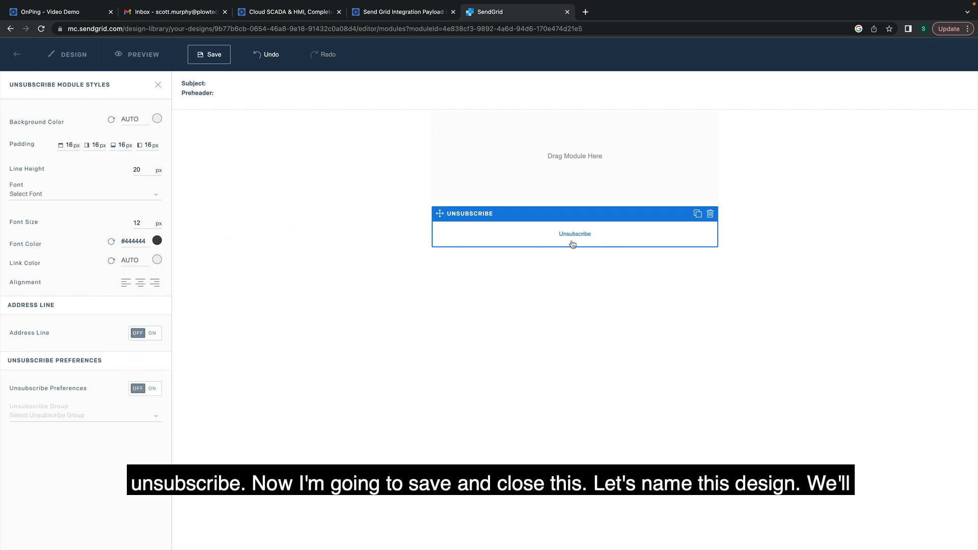
click(158, 85)
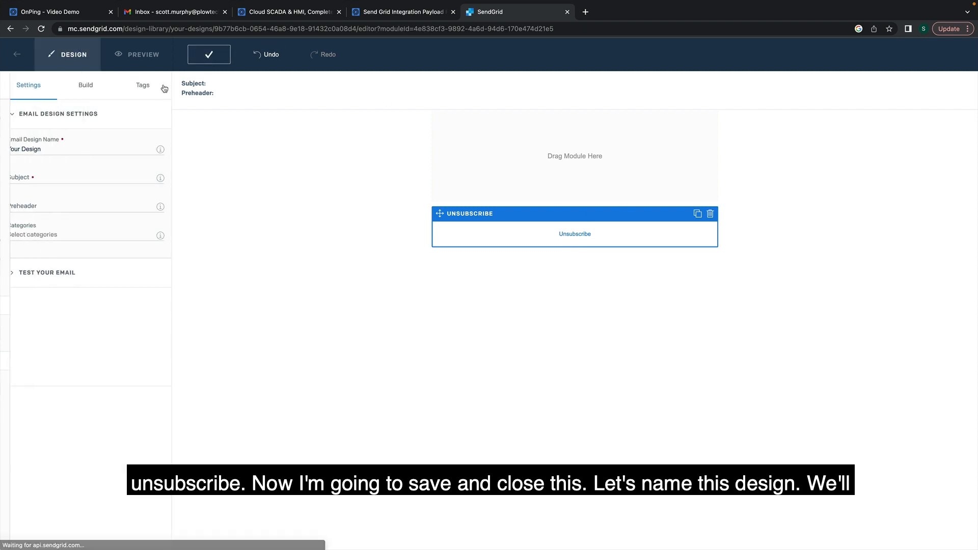
Name the design 'Demo' with the subject 'Hello From OnPing!'.
click(75, 145)
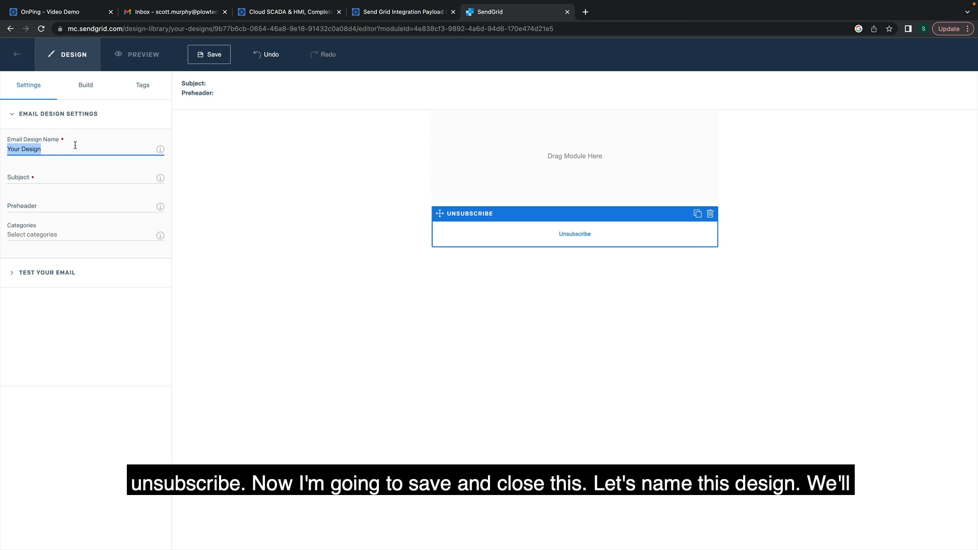
text(Demo Email 2)
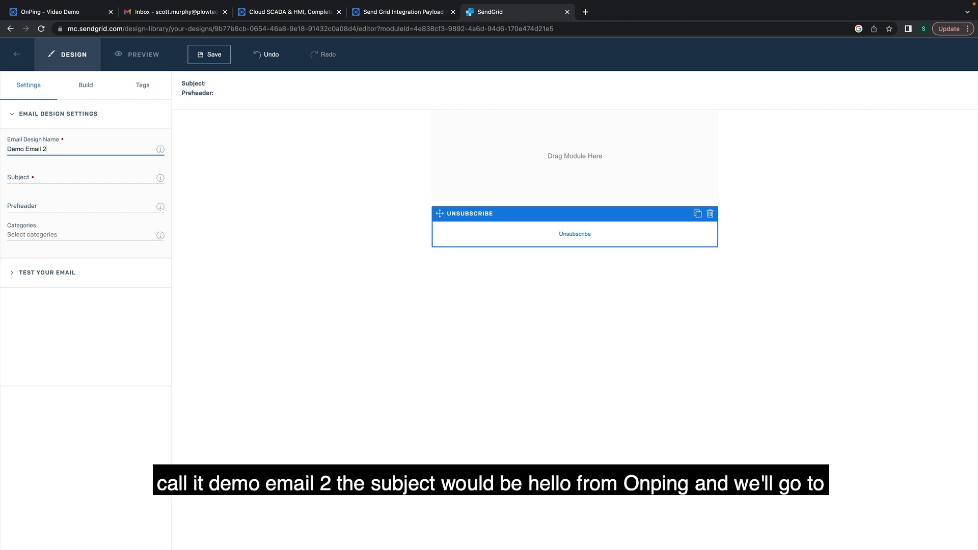
key(Tab)
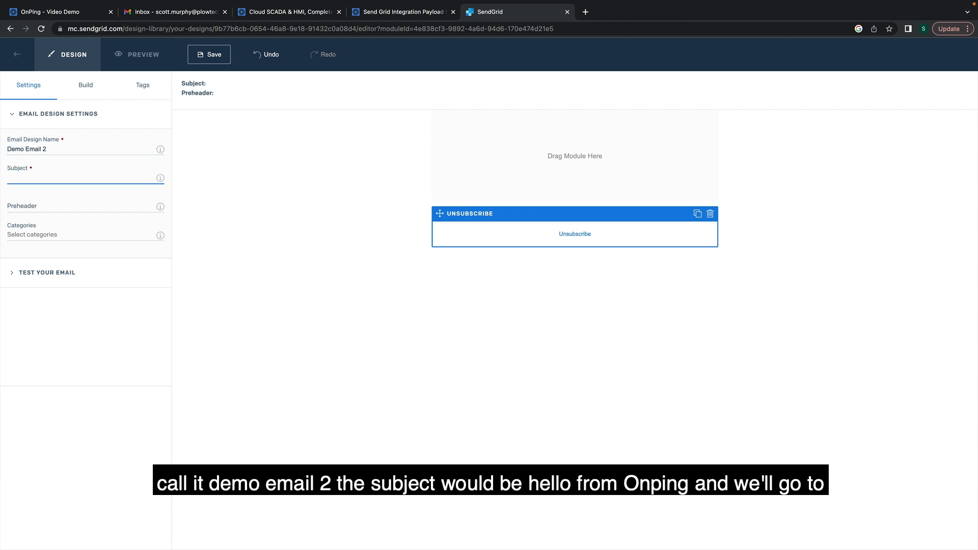
text(Hello From )
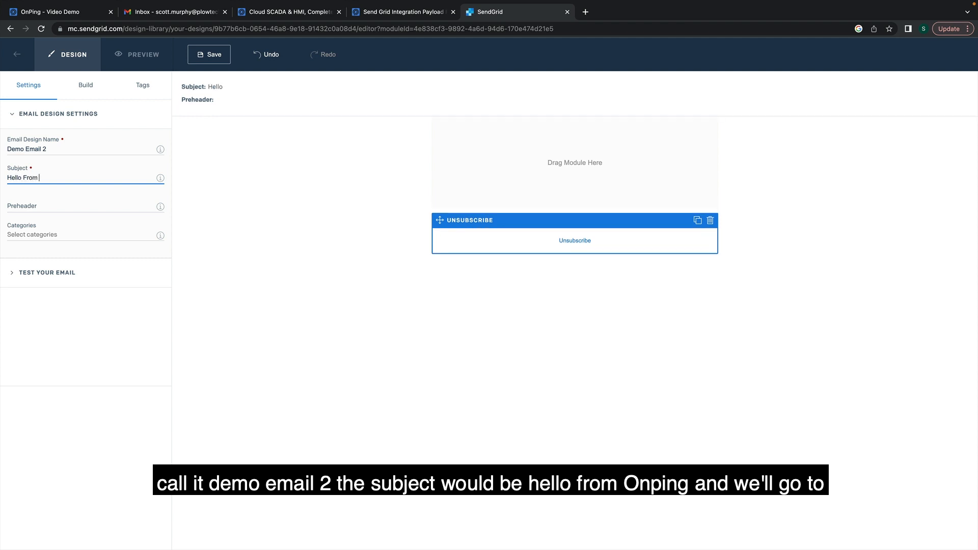
text(OnPing!)
Add a text block reading 'This is a message from your friendly Automation Platform', bold 'Automation Platform', and save.
click(89, 91)
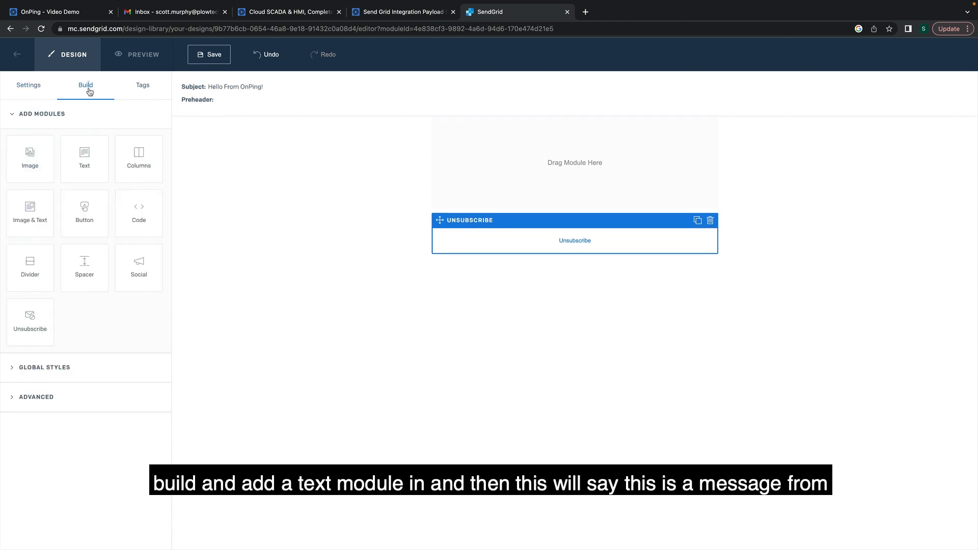
drag(85, 166, 559, 157)
triple_click(488, 157)
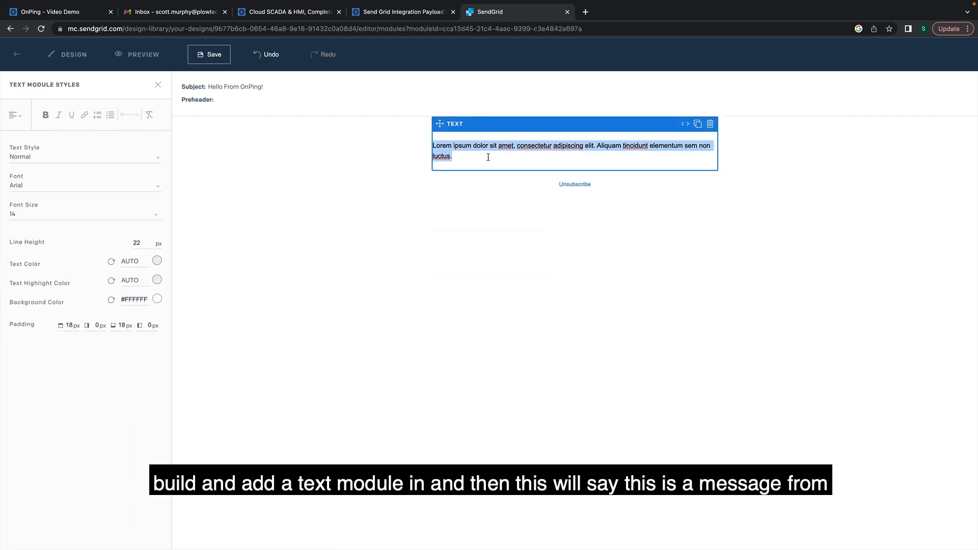
text(This is a )
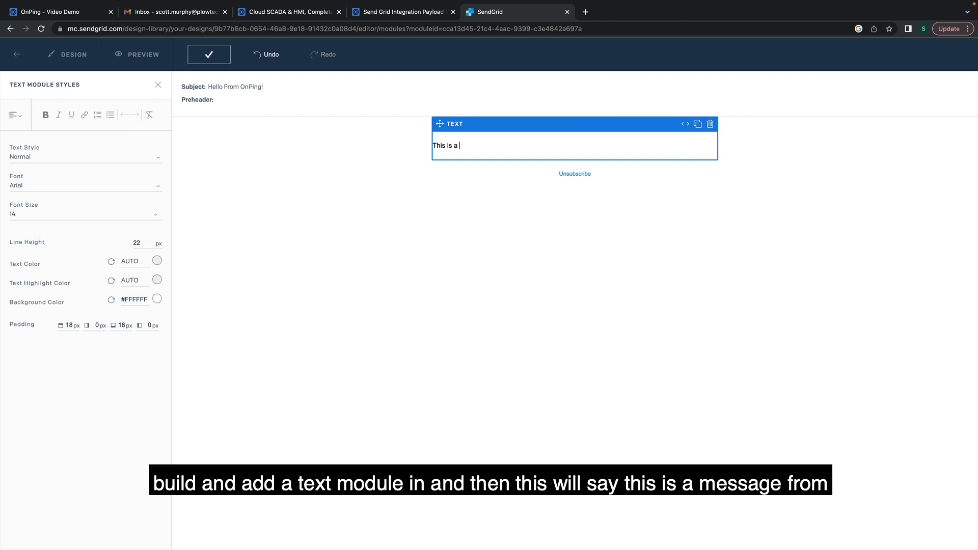
text(message from your friendly Automa)
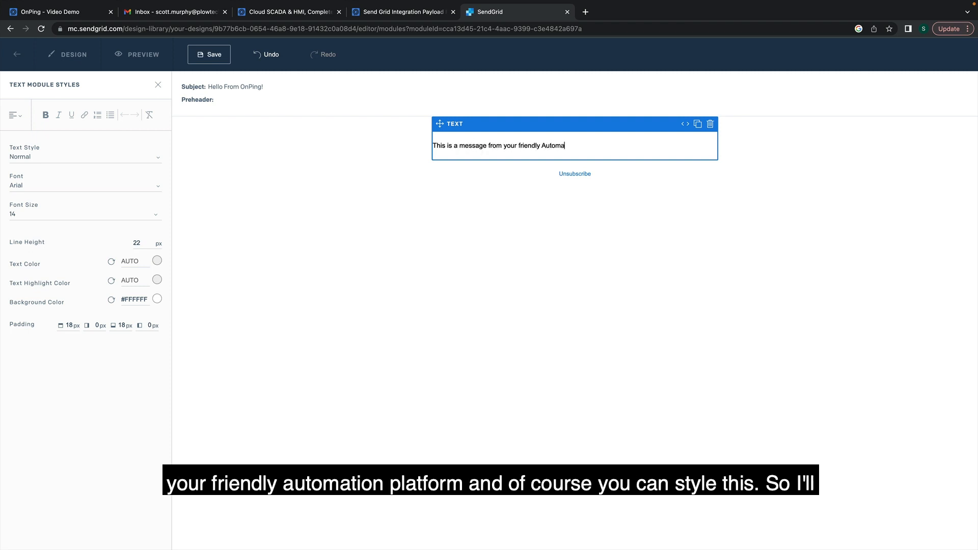
text(tion Platform!)
drag(602, 145, 542, 148)
click(45, 114)
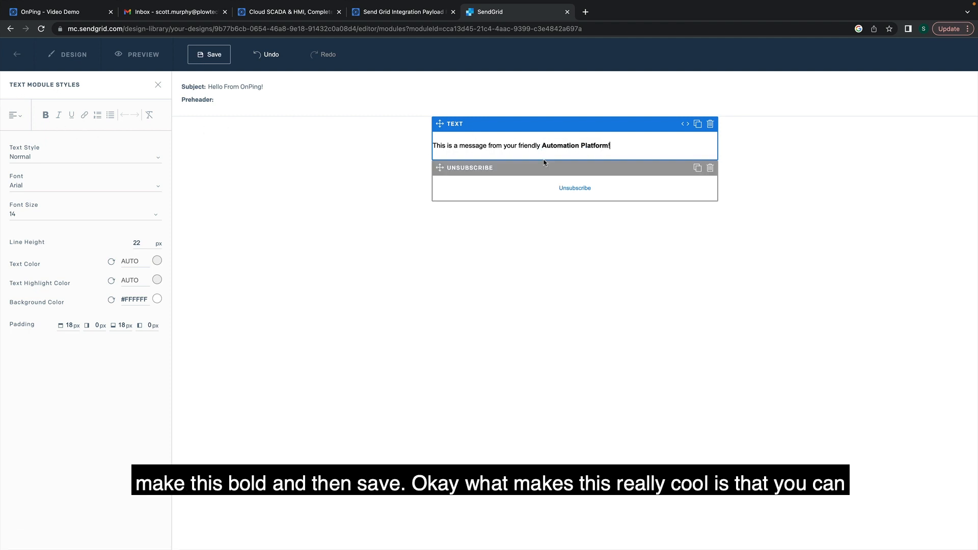
click(210, 55)
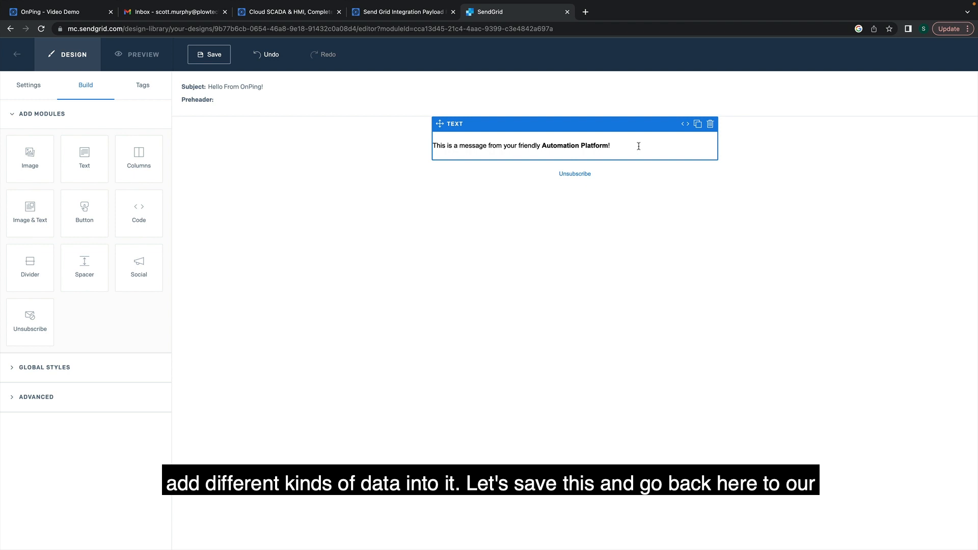
Save the design, then create a dynamic template named 'Demo Video 2' under Email API.
key(super+s)
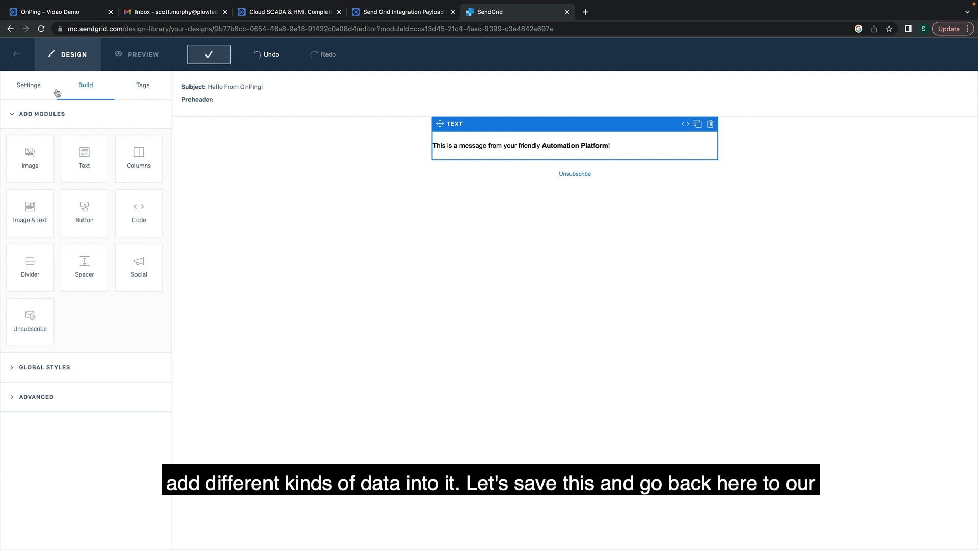
click(26, 55)
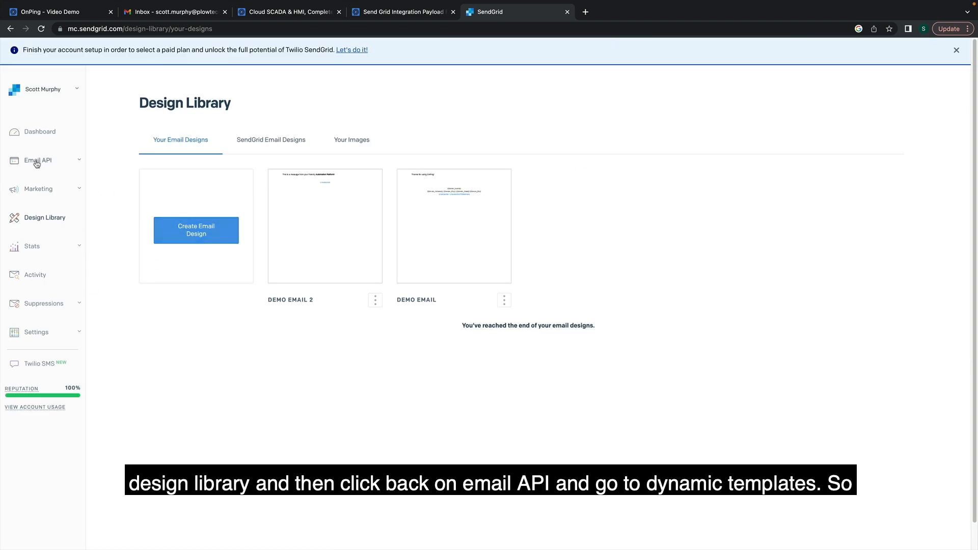
click(37, 162)
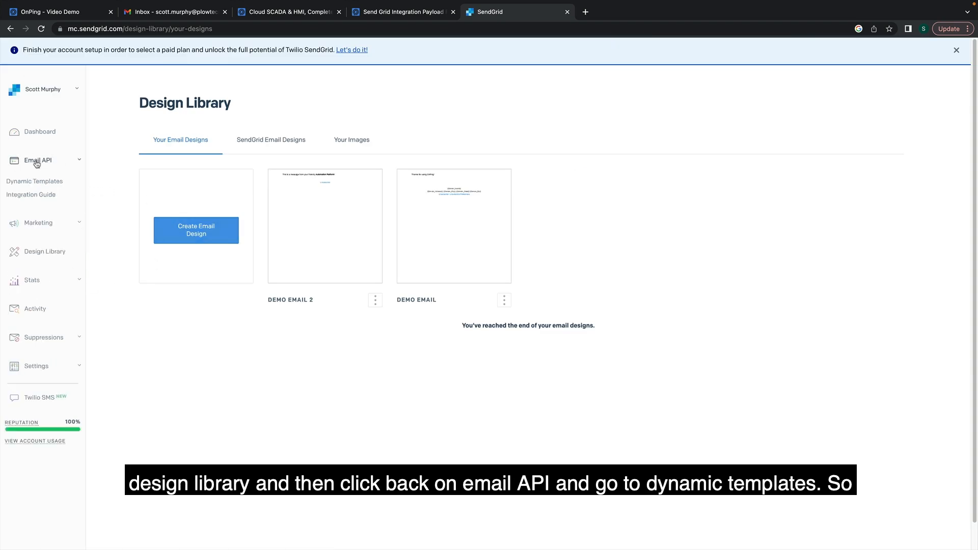
click(40, 184)
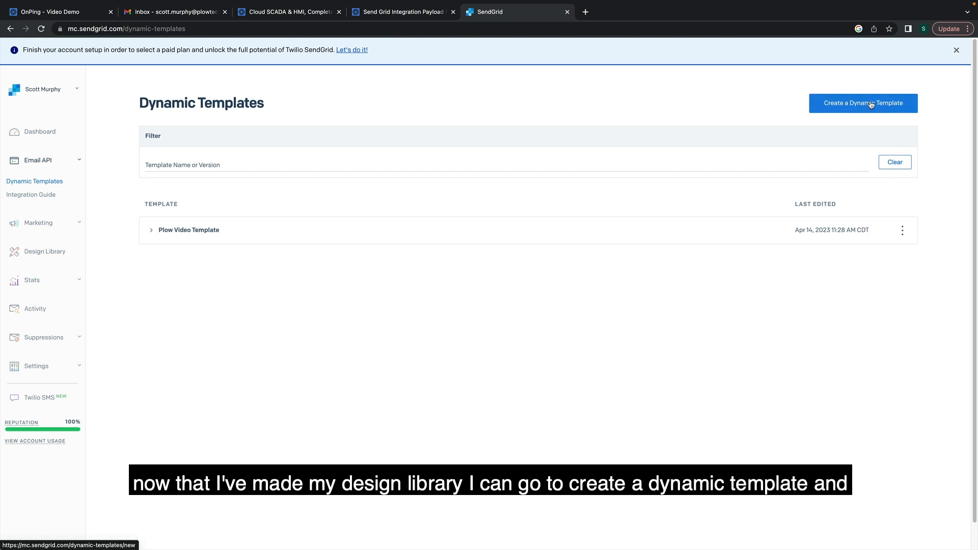
drag(867, 103, 830, 131)
text(D)
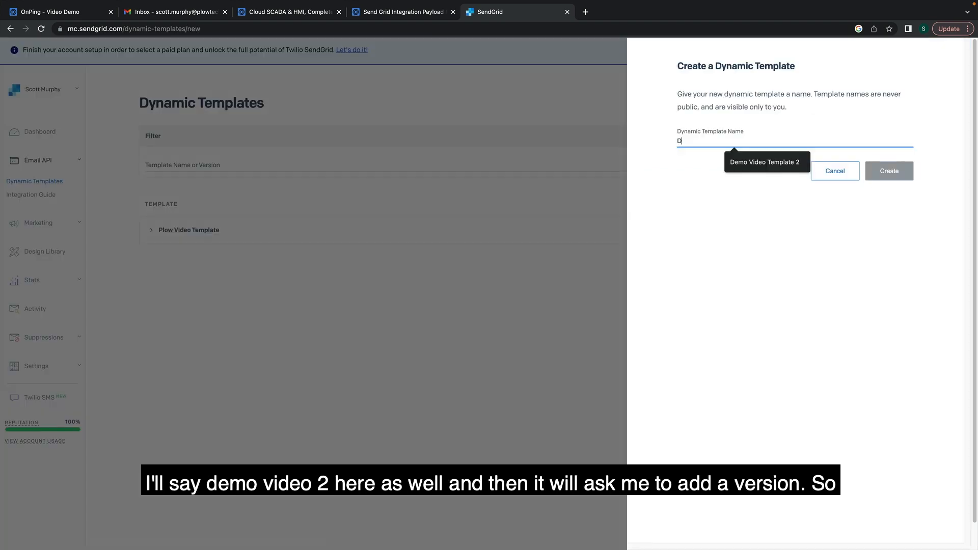
text(emo Video 2)
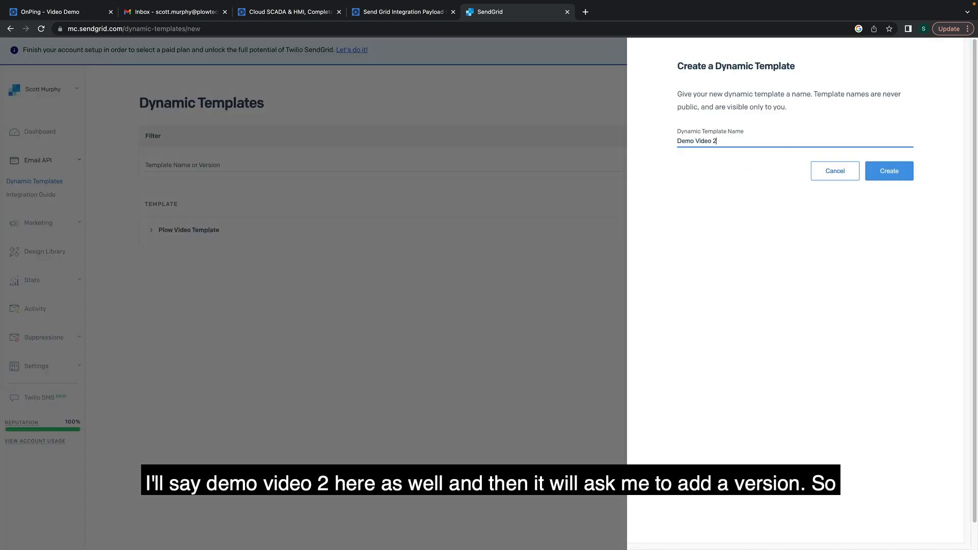
click(890, 175)
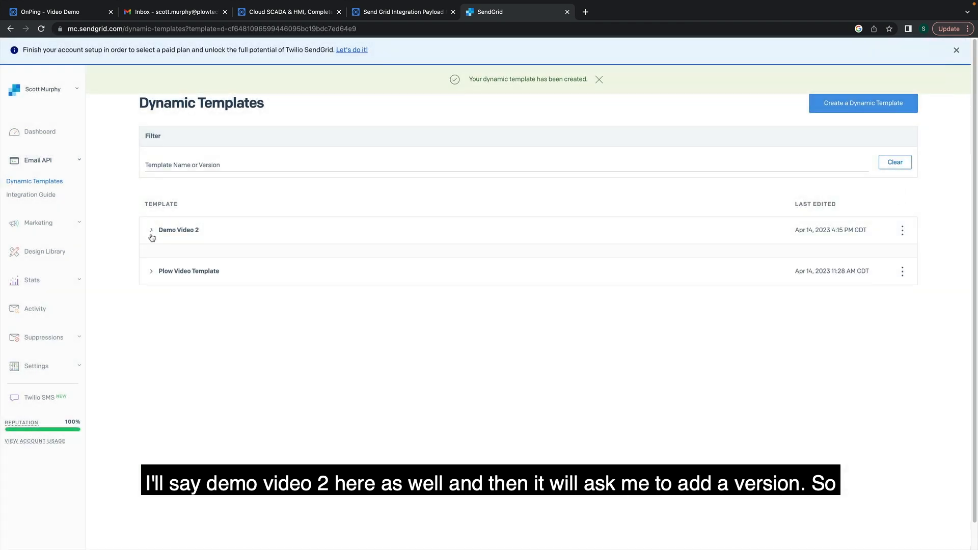
Add a Demo Video 2 version based on the Demo Email 2 design, using the Design Editor.
click(512, 338)
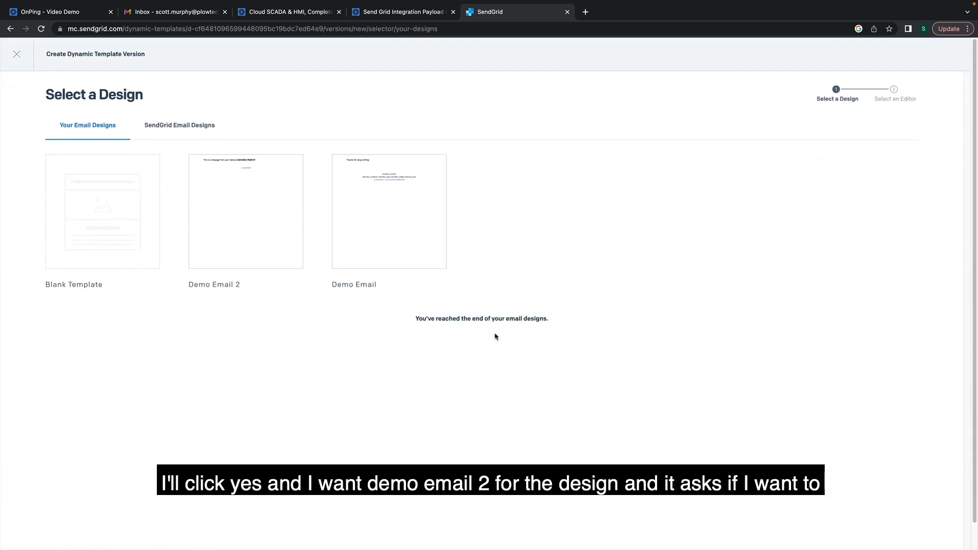
mouse_move(231, 212)
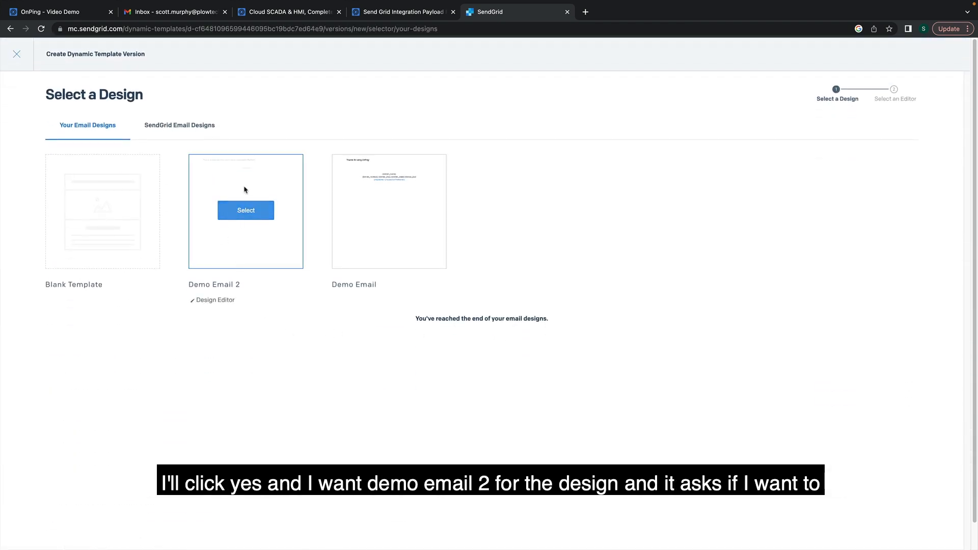
click(228, 213)
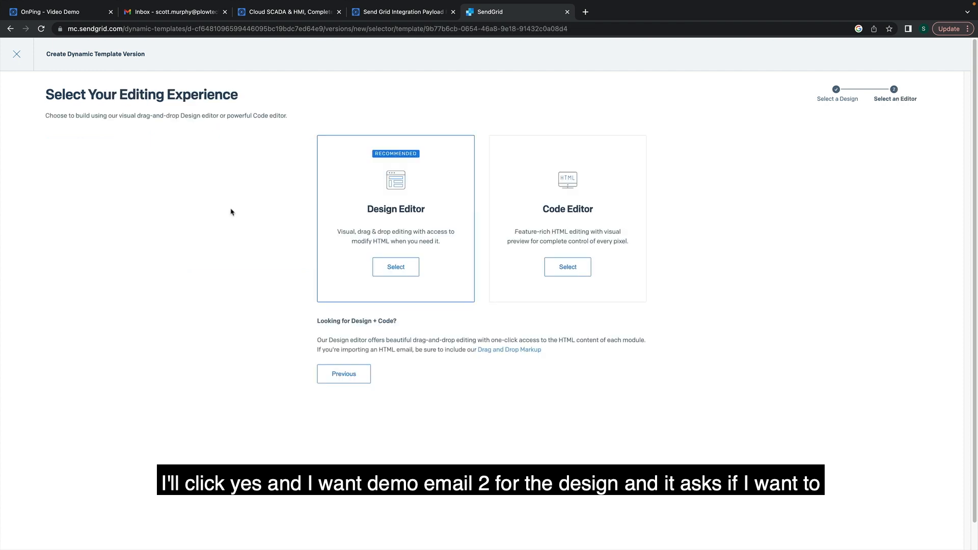
click(395, 267)
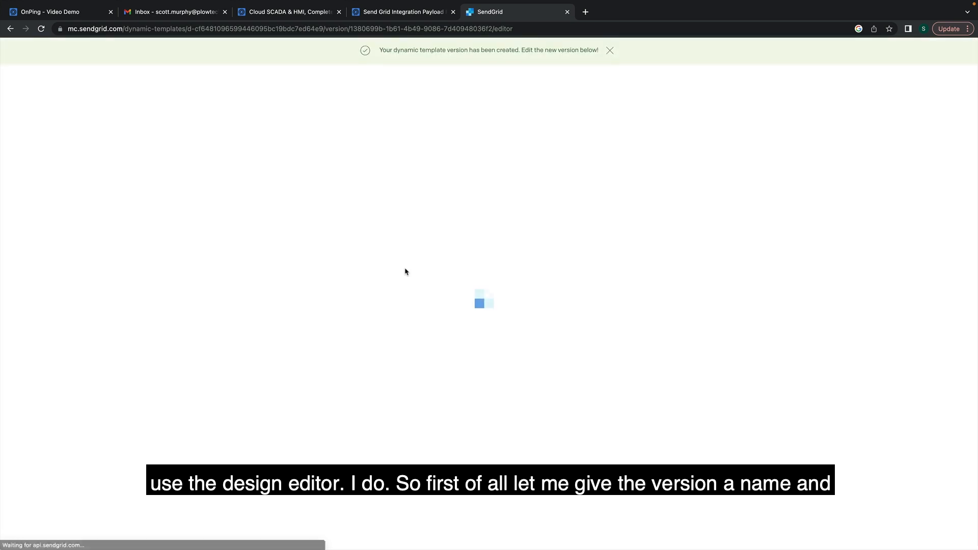
Name the version 'The second template from the video', save it, and preview it.
triple_click(11, 148)
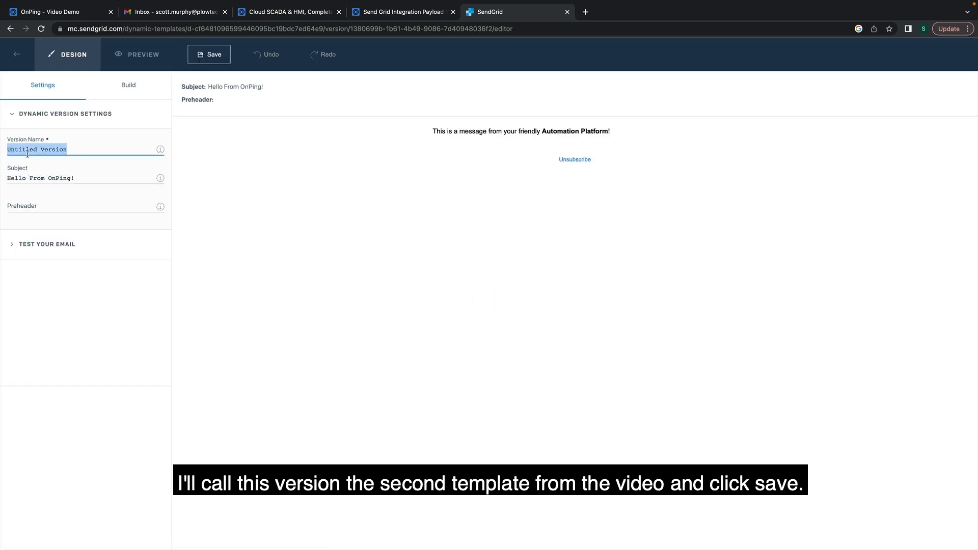
text(The second)
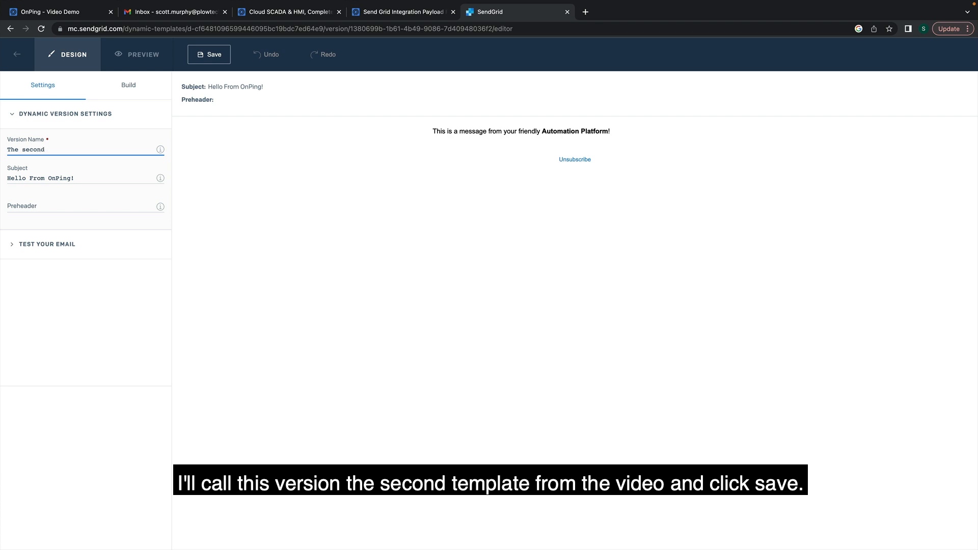
text(the video)
click(209, 54)
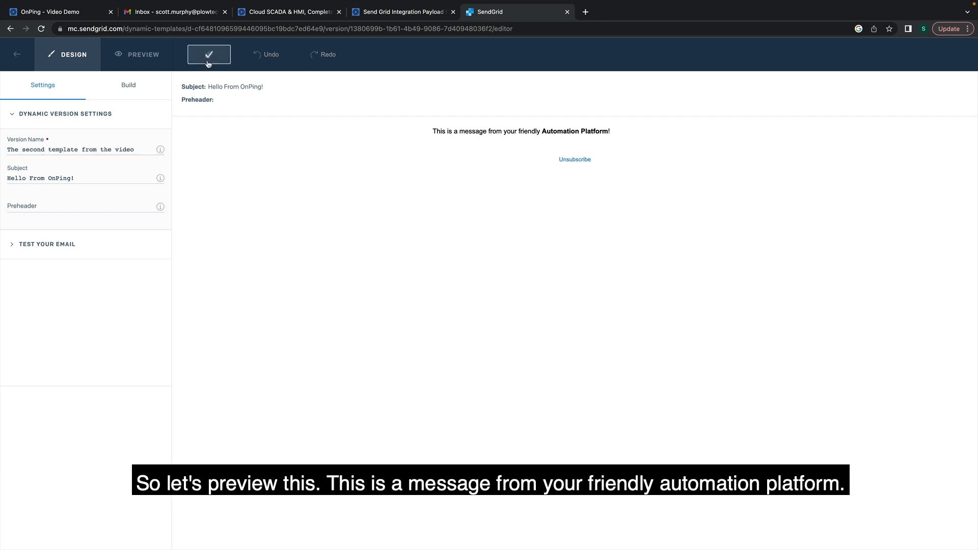
click(130, 54)
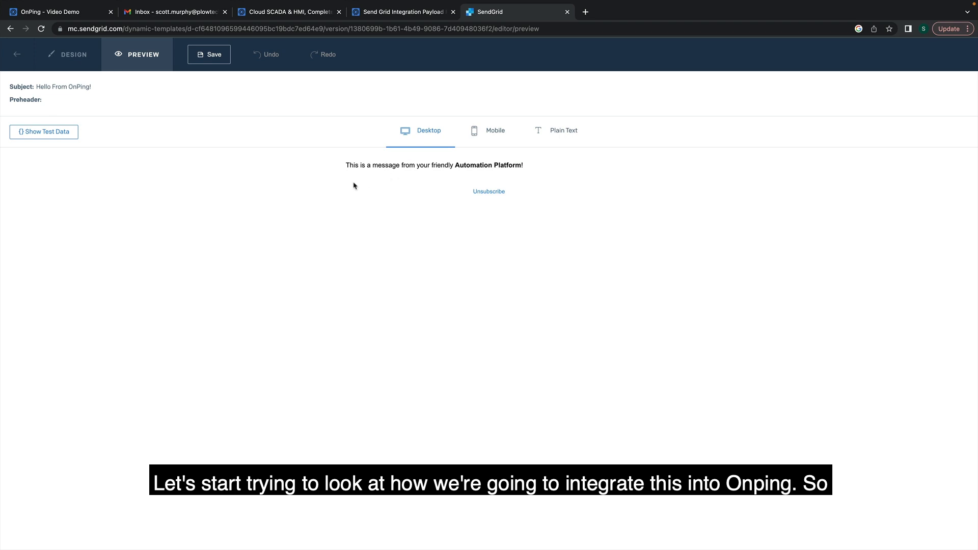
Copy the example JSON payload from the OnPing payload documentation.
click(384, 13)
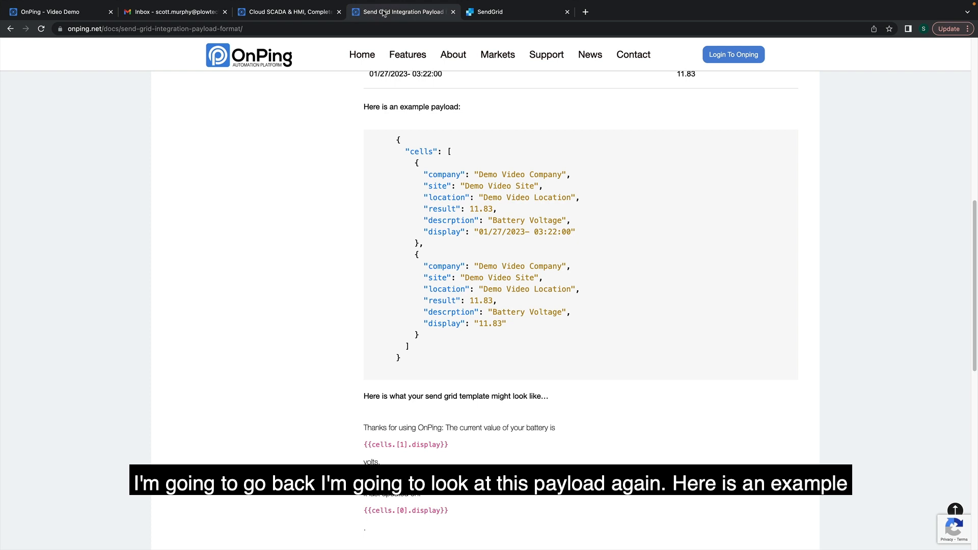
drag(439, 334, 374, 130)
right_click(403, 167)
click(409, 175)
Paste the JSON payload into the preview's test data and save it.
key(ctrl+Tab)
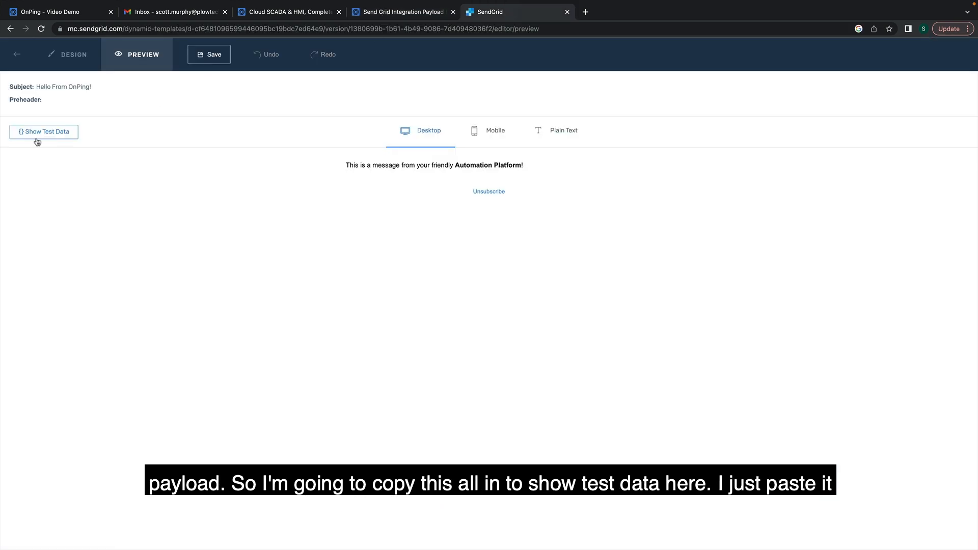
click(44, 132)
right_click(142, 235)
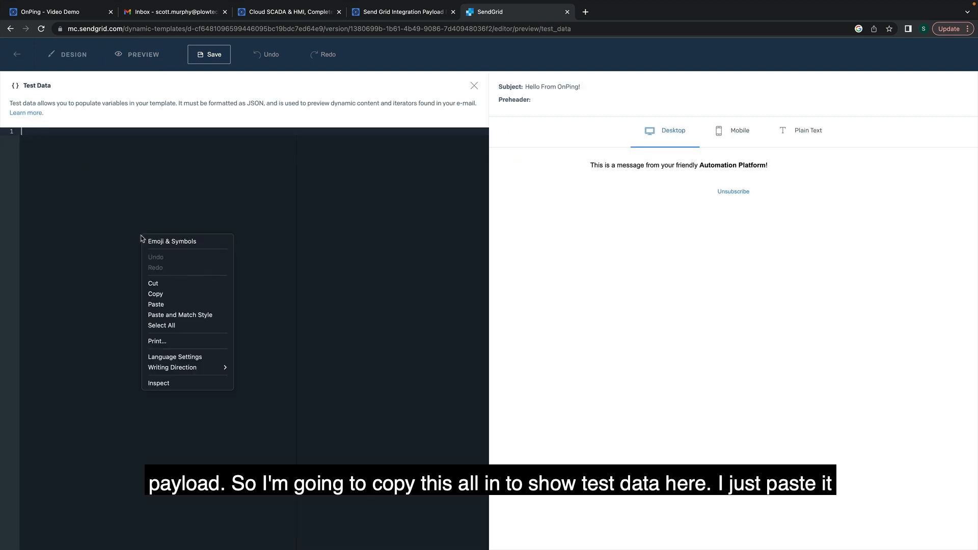
click(173, 301)
click(210, 48)
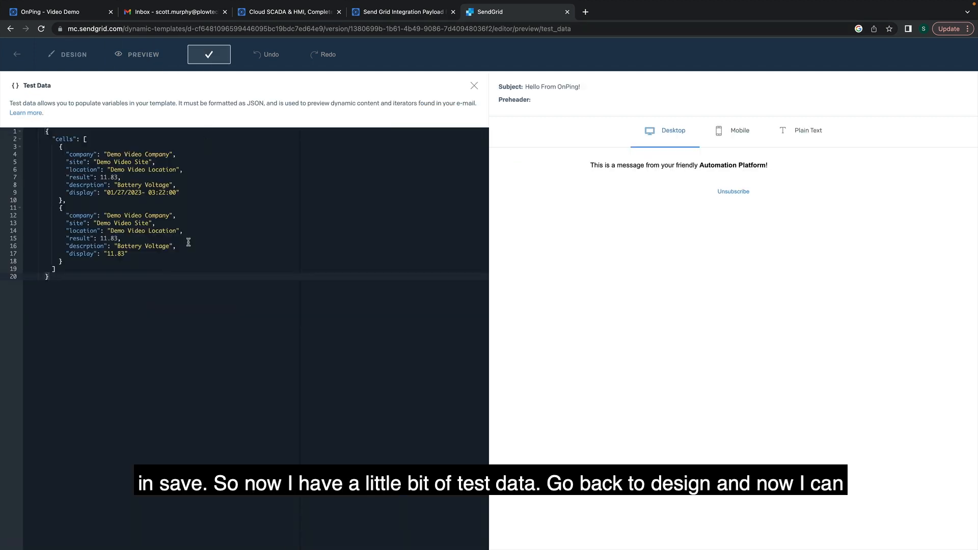
click(86, 58)
Start a new line 'My battery voltage is' in the text block, checking the payload doc.
click(631, 147)
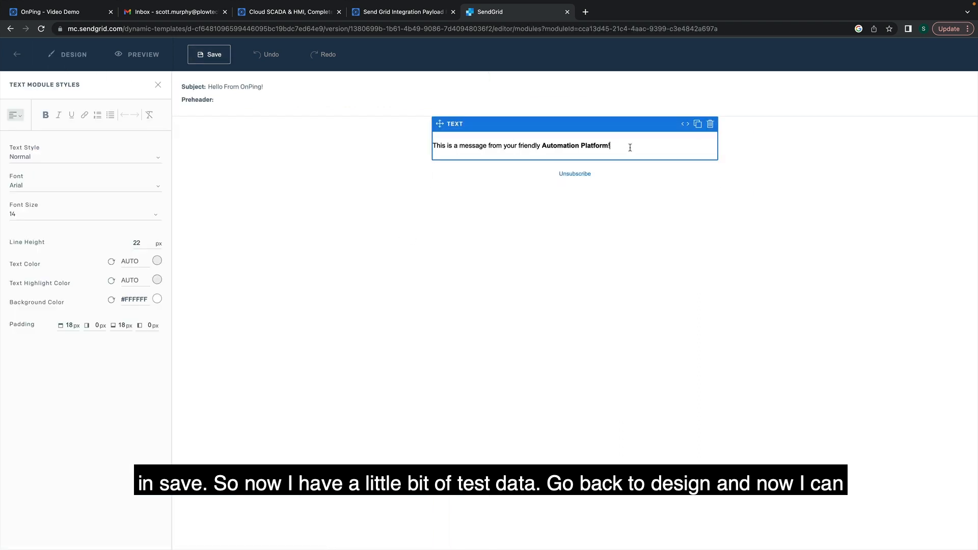
key(Return)
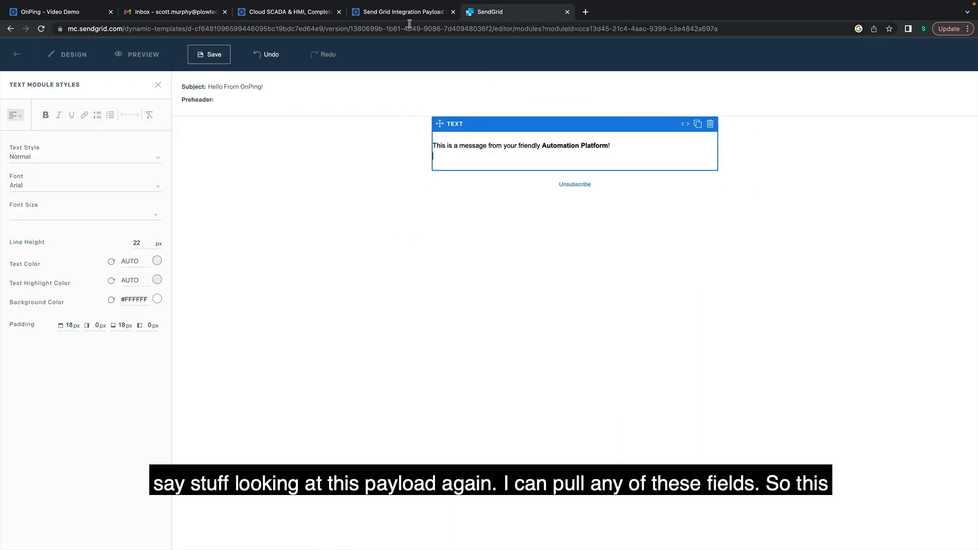
click(407, 12)
scroll(401, 342, down, 2)
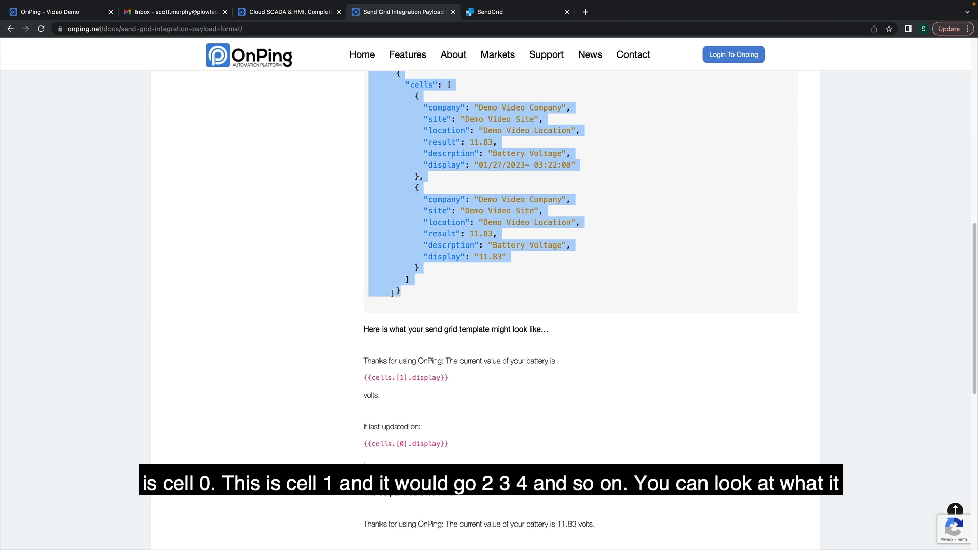
scroll(391, 293, up, 5)
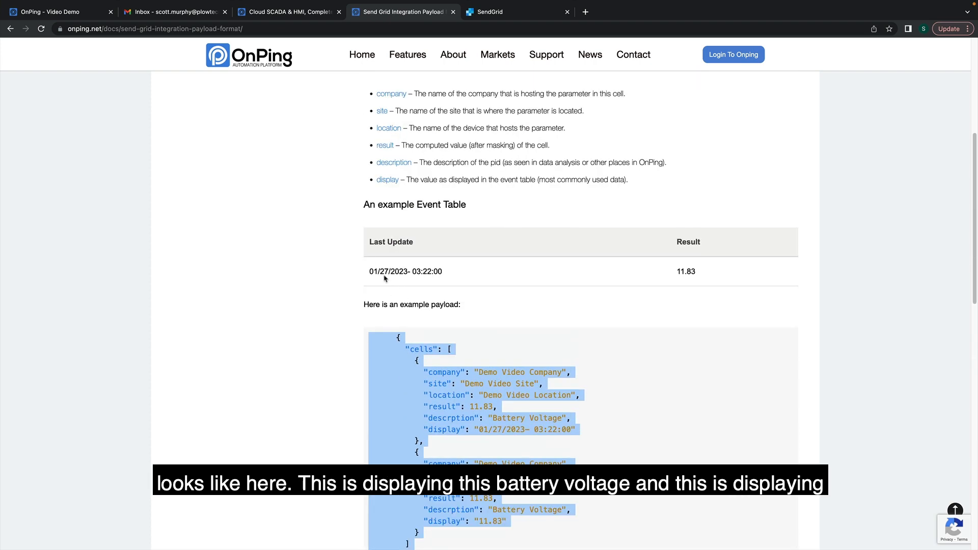
scroll(407, 362, down, 1)
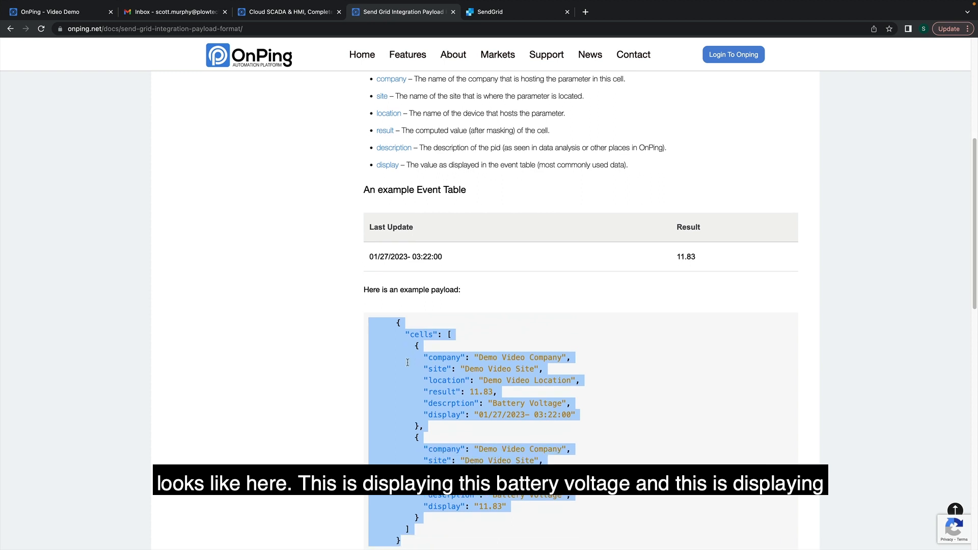
scroll(408, 363, down, 2)
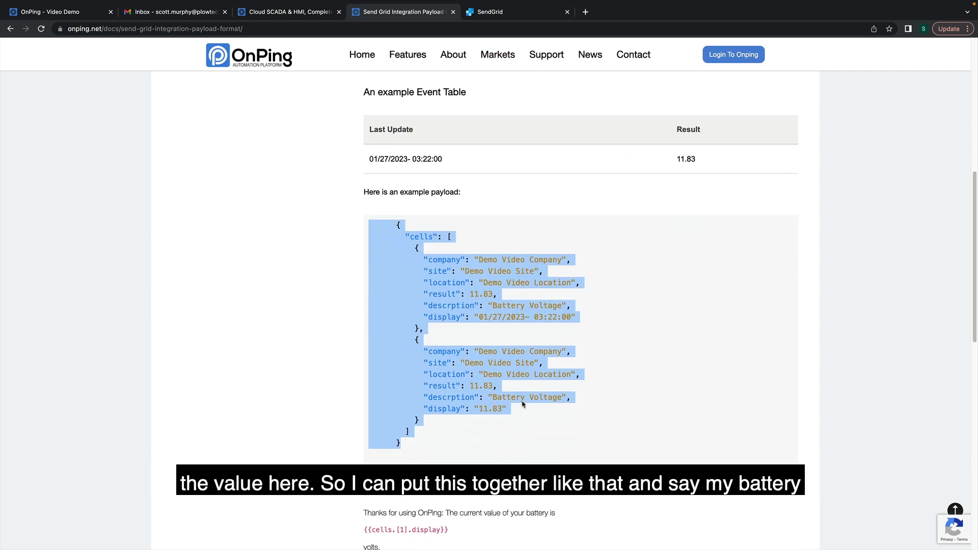
mouse_move(499, 2)
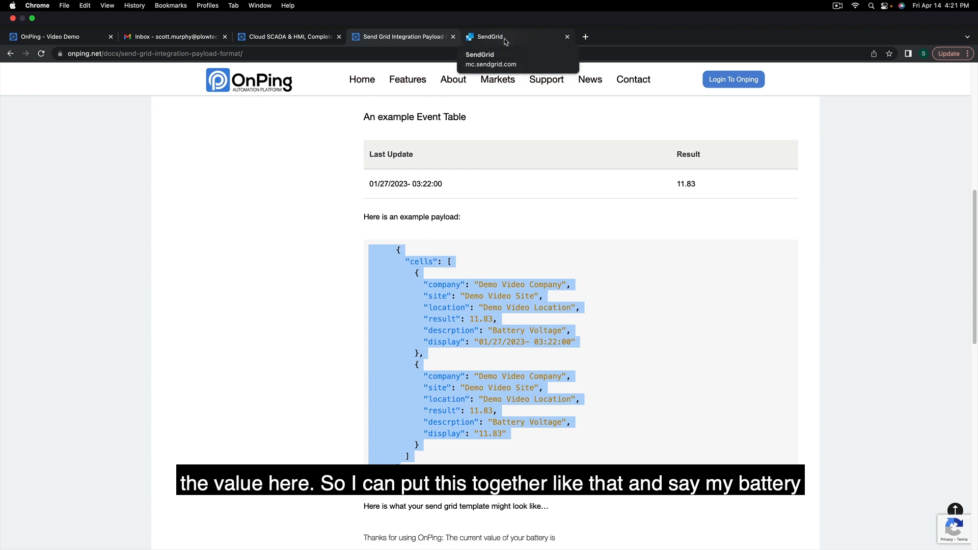
click(505, 42)
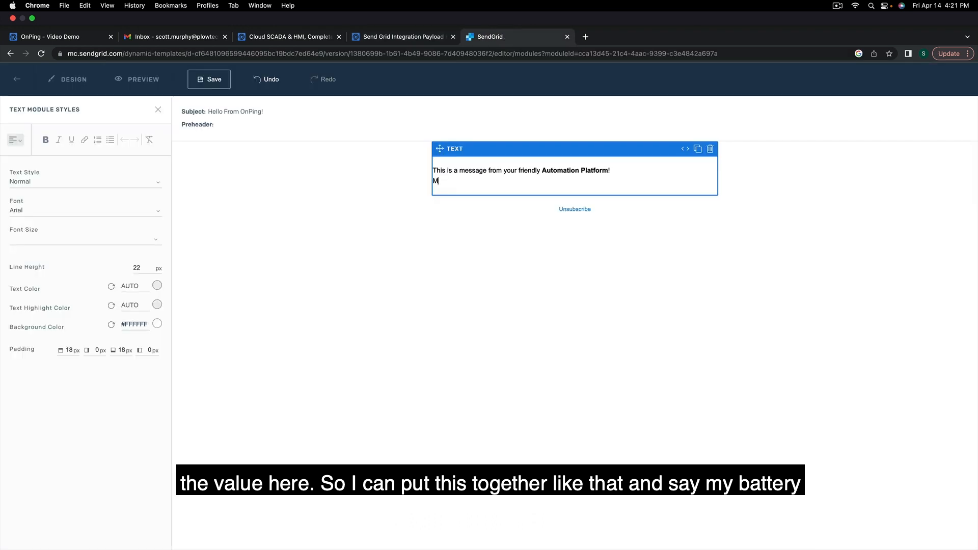
text(y battery voltage is {{cells.[1].)
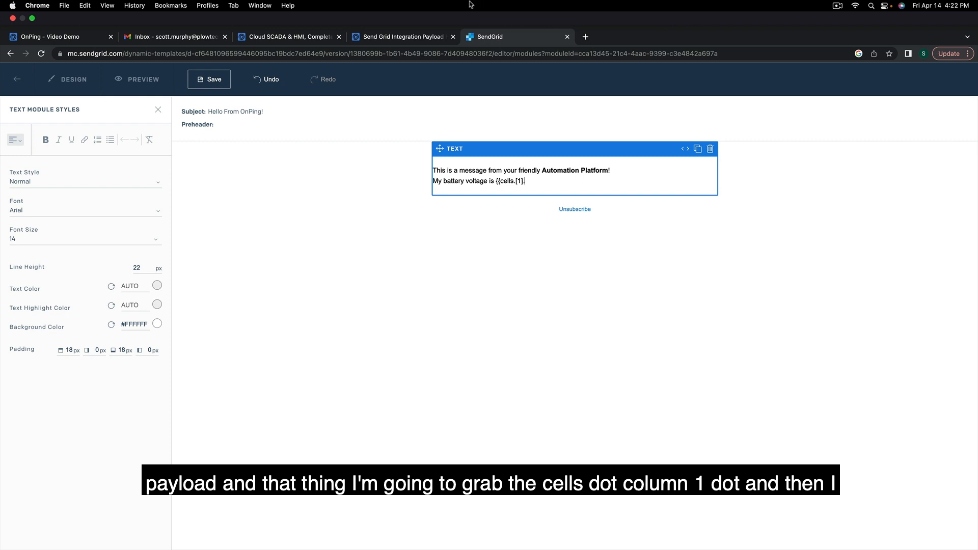
Finish the placeholder {{cells.[1].display}}, save, and preview the voltage rendering as 11.83.
click(415, 36)
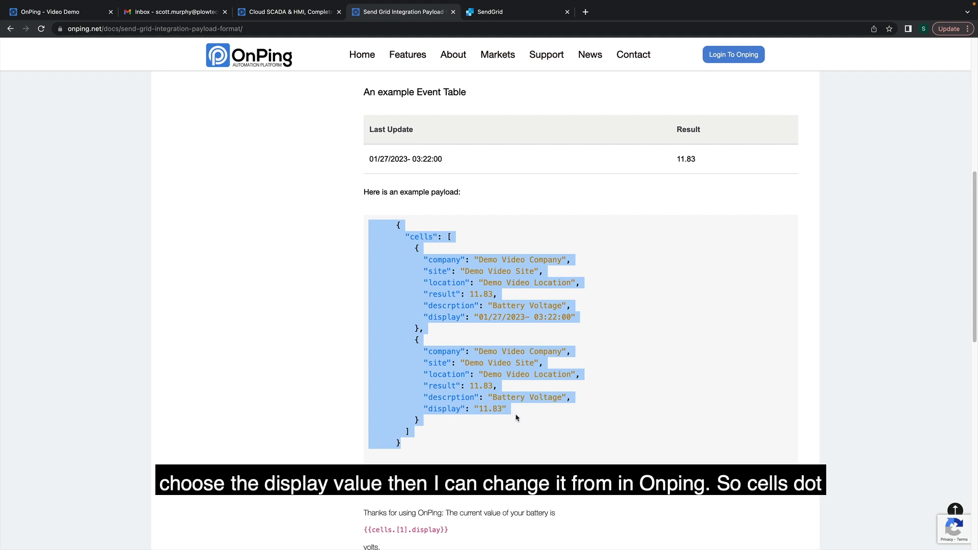
click(507, 34)
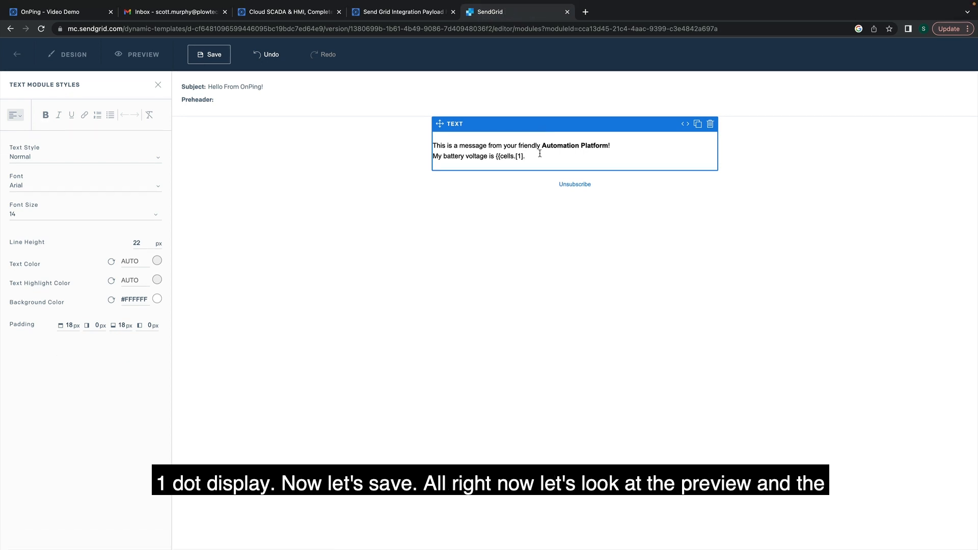
text(display}})
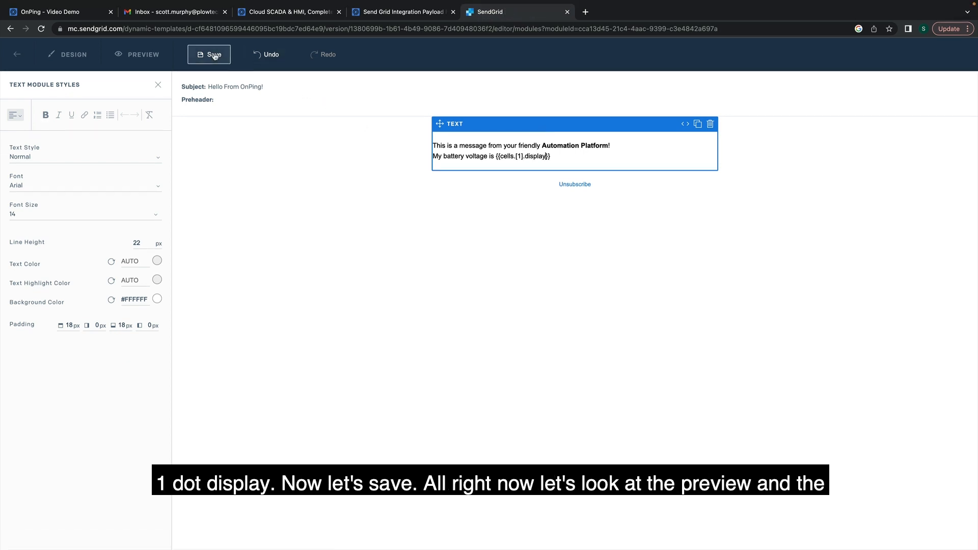
click(214, 55)
click(139, 57)
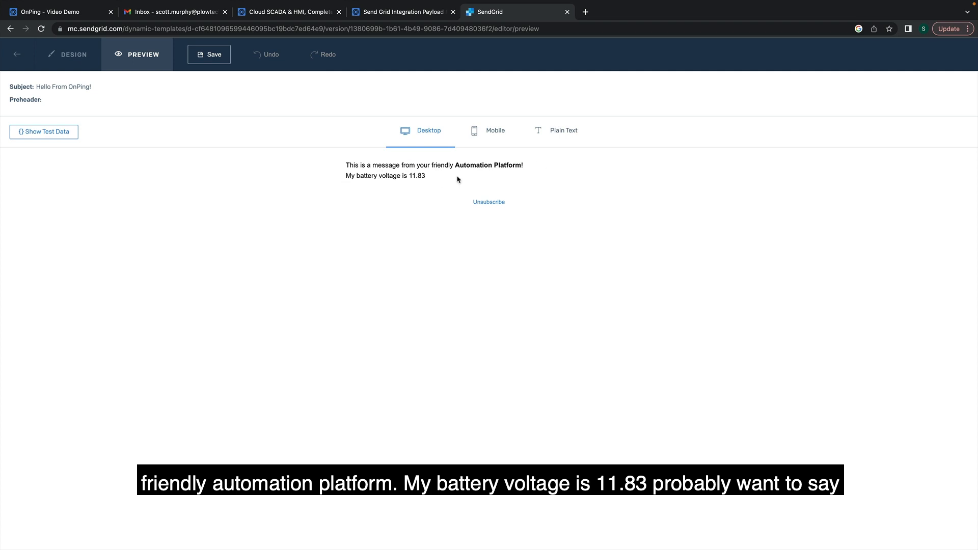
End the voltage line with 'volts.' and add 'It updated at: {{cells.[0].display}}.' below.
click(71, 60)
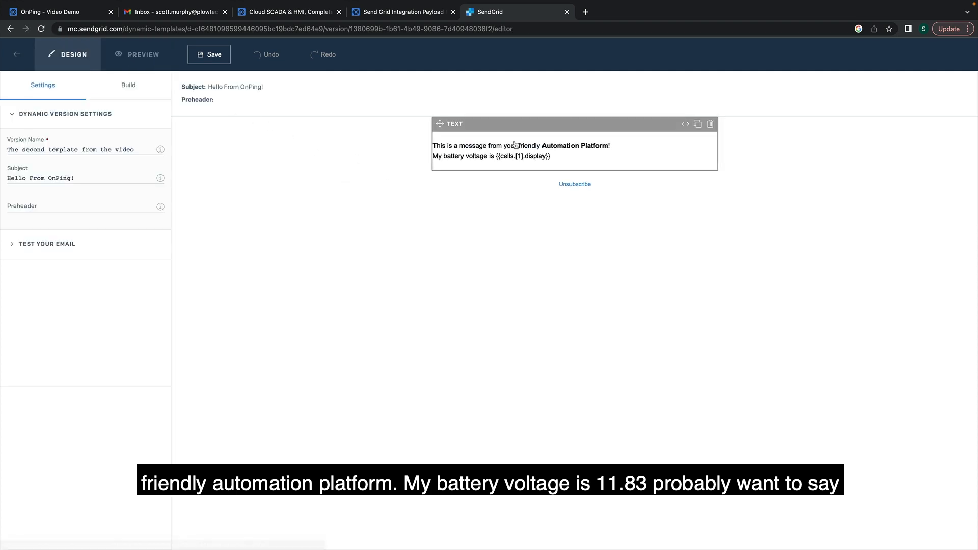
click(576, 155)
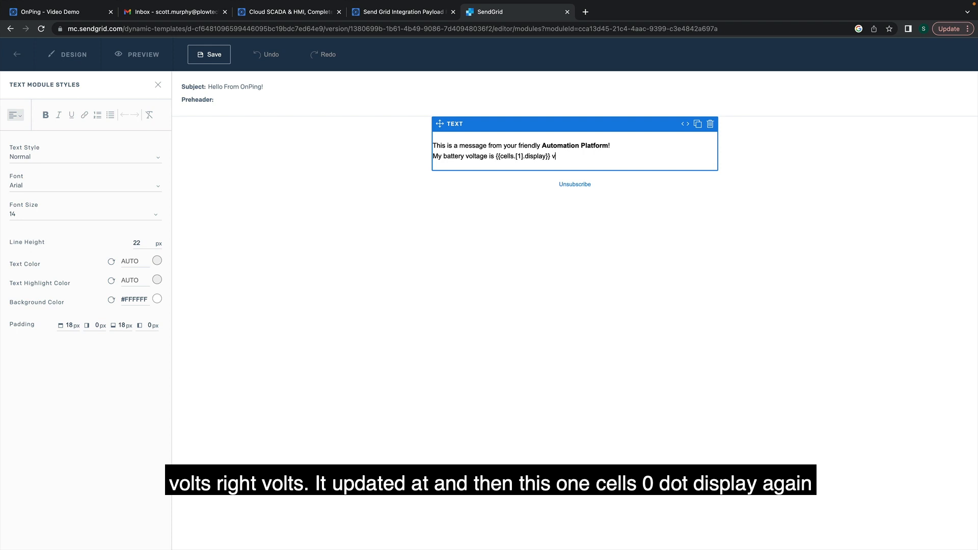
text(s.)
key(Return)
text(It up)
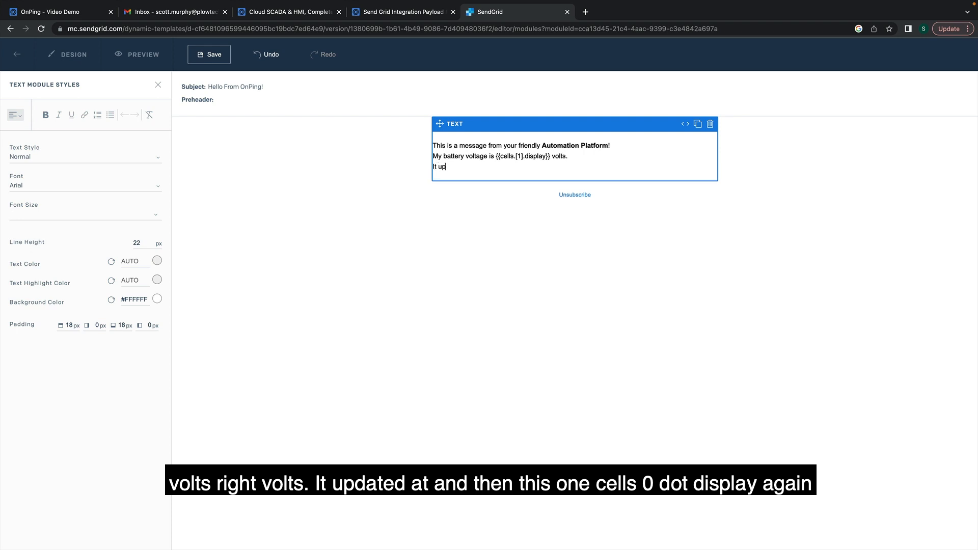
text(date)
text(}.)
Save and preview the email showing 01/27/2023- 03:22:00, then return to the templates list.
click(209, 54)
click(137, 55)
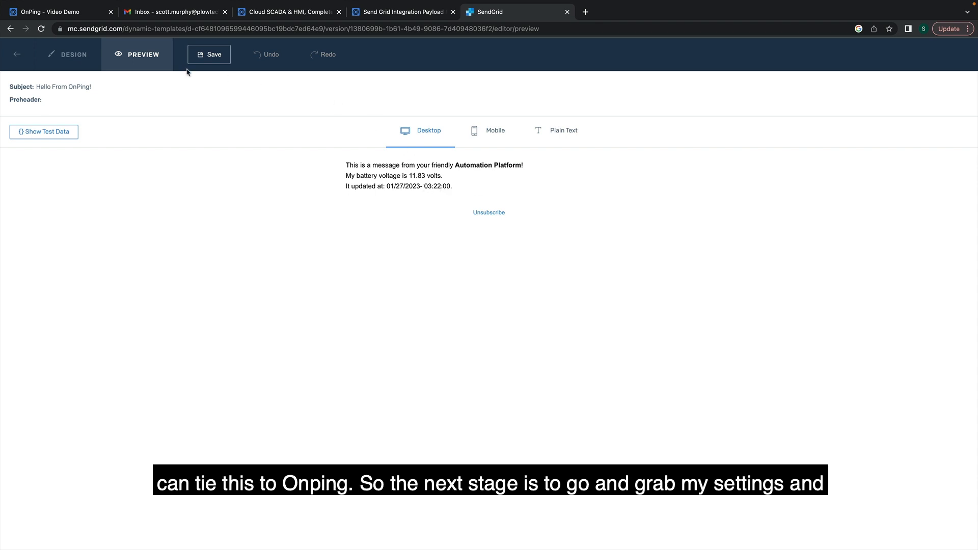
click(223, 61)
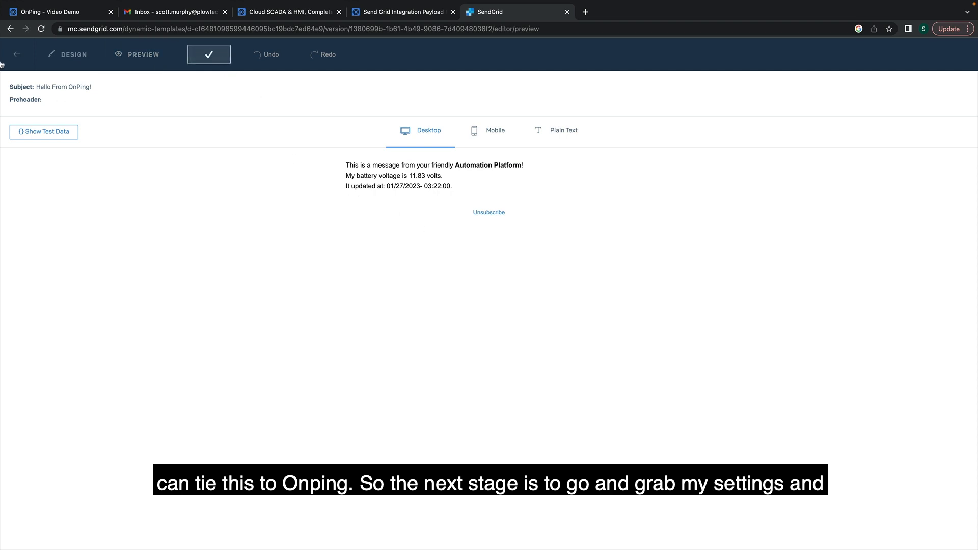
click(17, 54)
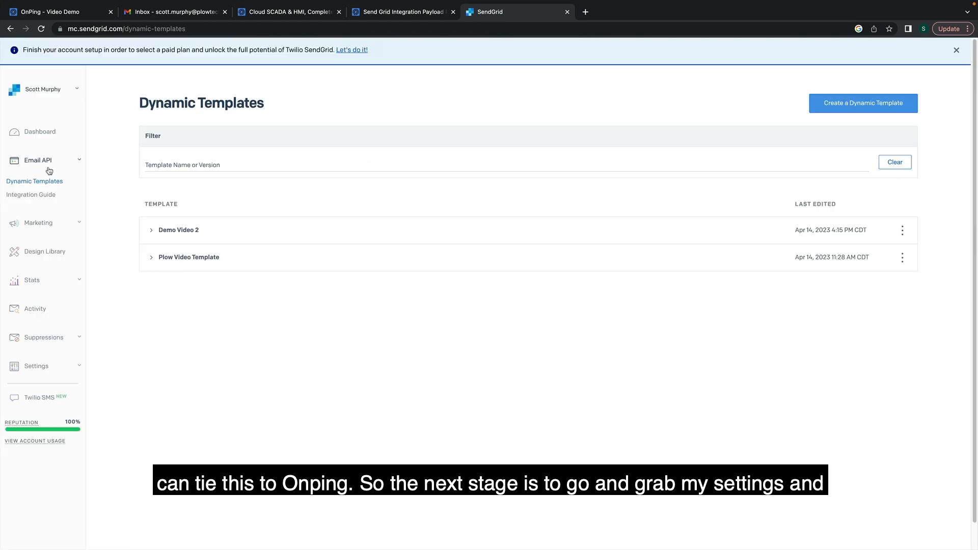
Create a Full Access API key named 'DemoVideo2API-Key' in Settings > API Keys and copy it.
click(49, 164)
click(50, 333)
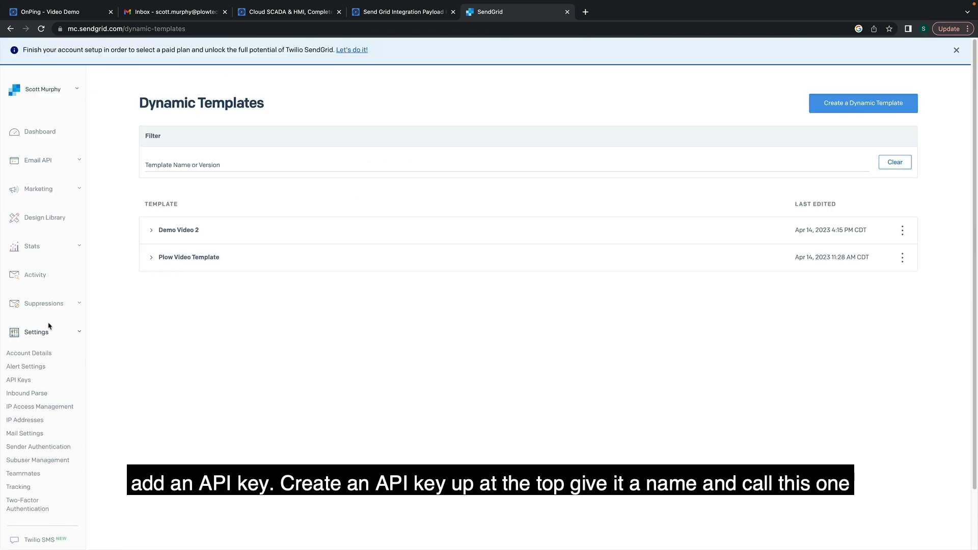
click(51, 386)
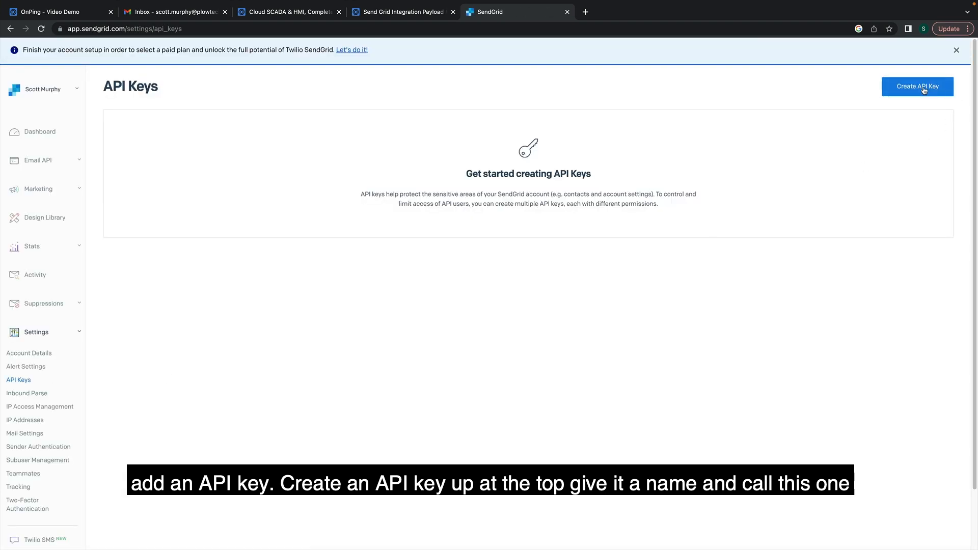
click(936, 86)
click(627, 113)
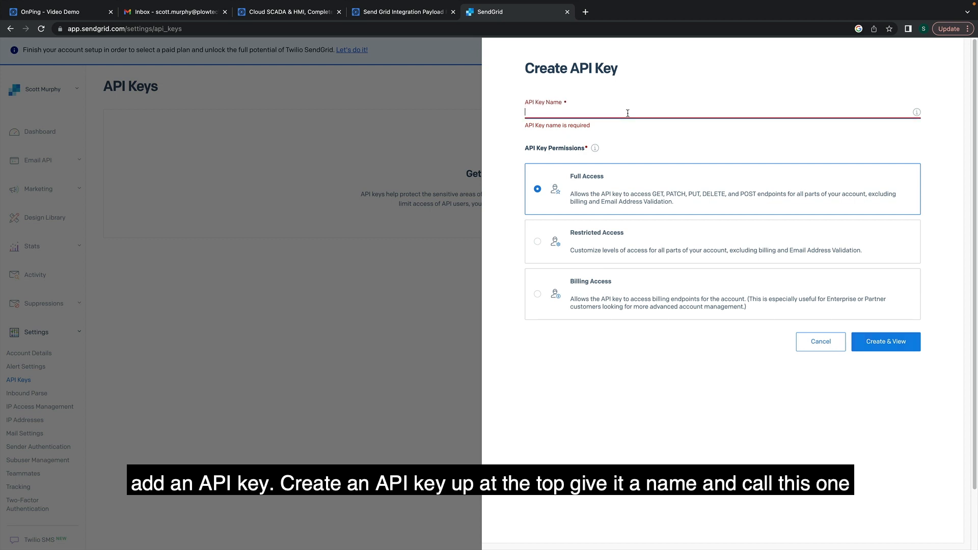
text(DemoVideo2API)
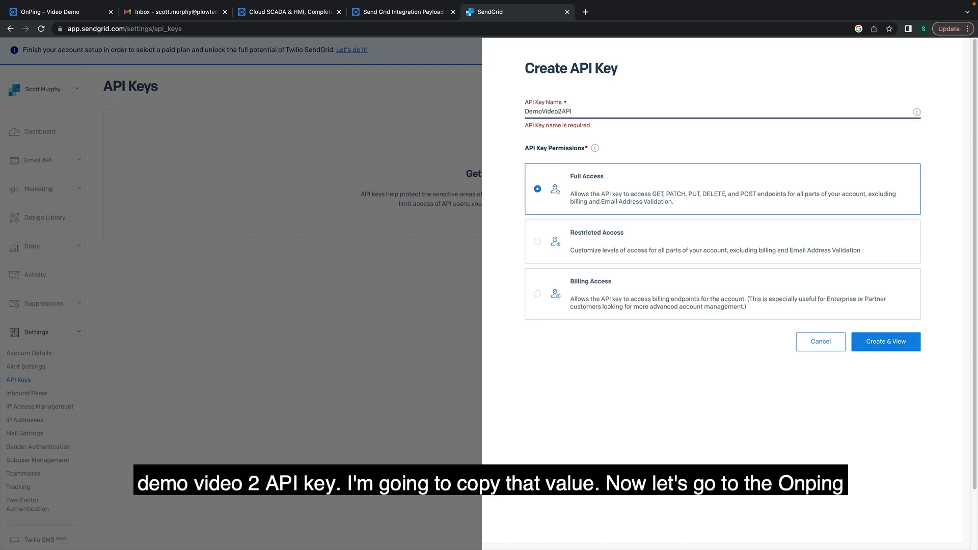
text(-Key)
click(901, 342)
click(687, 227)
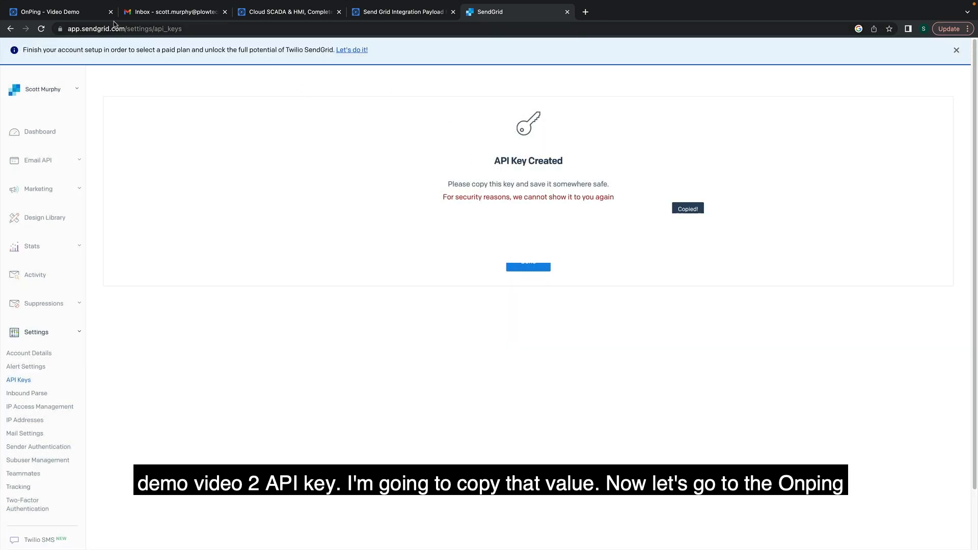
click(73, 11)
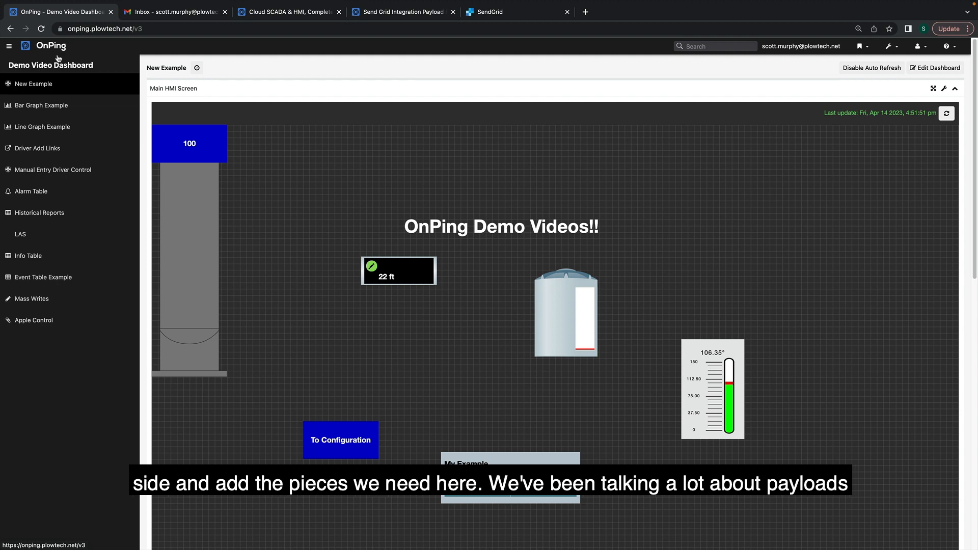
Review the Event Table Example page, then enter dashboard edit mode and begin a new panel.
click(37, 279)
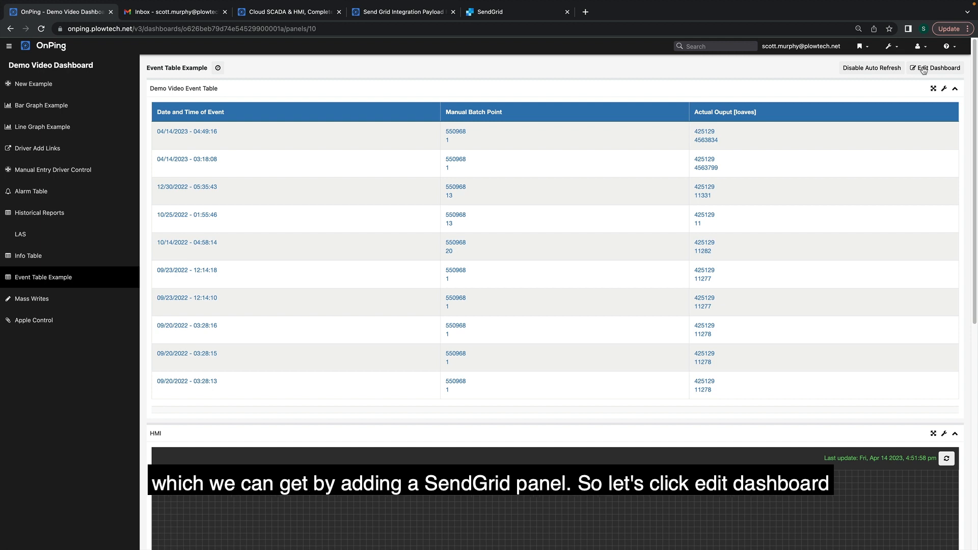
click(923, 70)
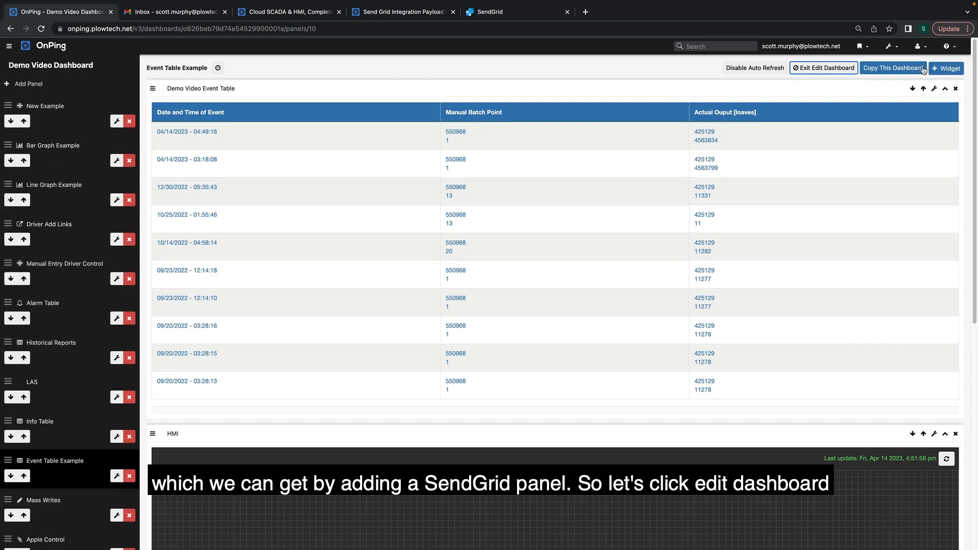
click(128, 91)
Create a panel titled 'Send Grid' with the envelope icon.
click(228, 182)
text(Send Grid)
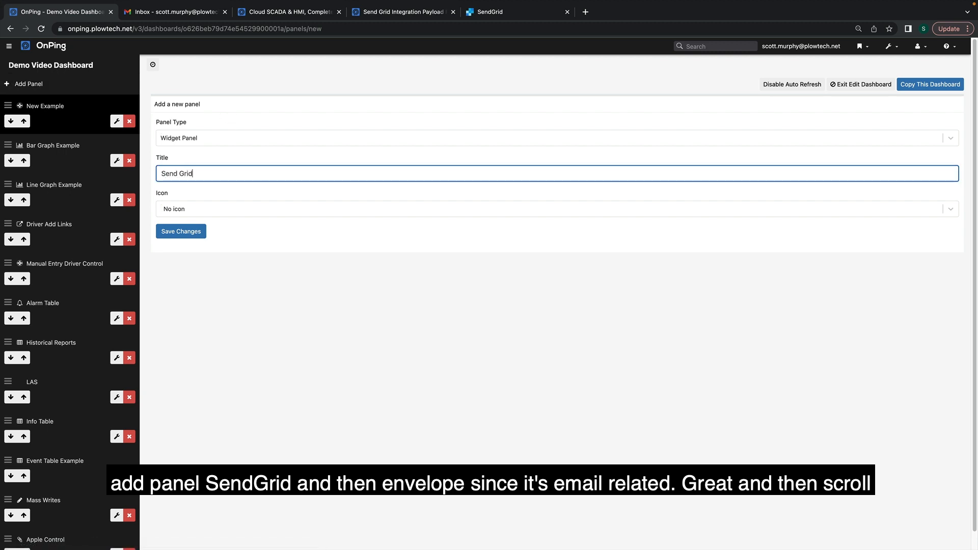
click(162, 206)
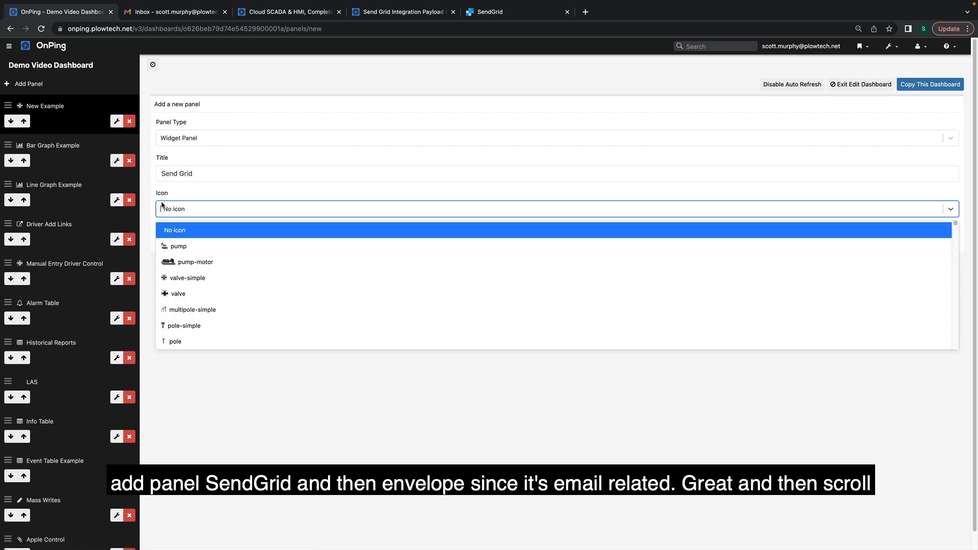
text(env)
click(181, 230)
click(179, 233)
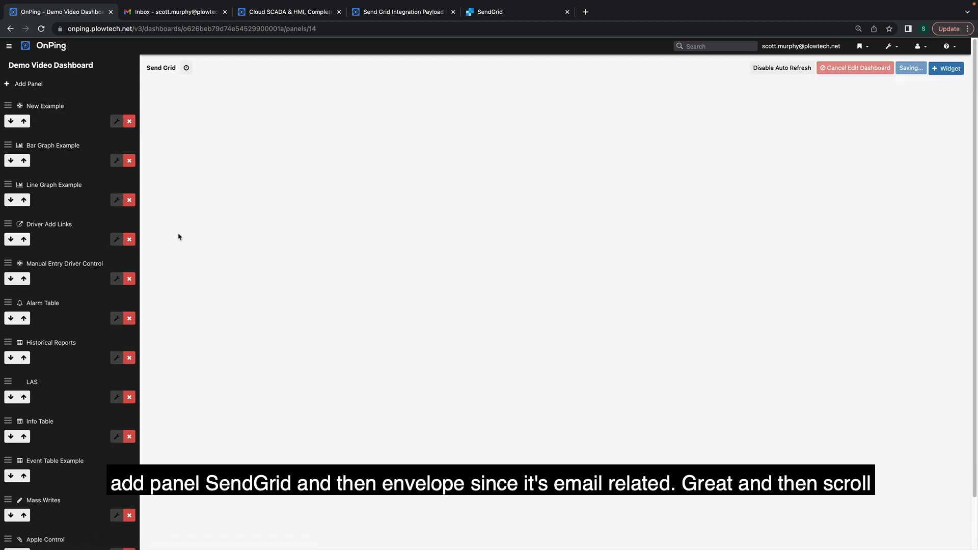
Add the SendGrid Integration and SendGrid Integration Link Creator widgets, save the dashboard and exit editing.
scroll(663, 265, down, 5)
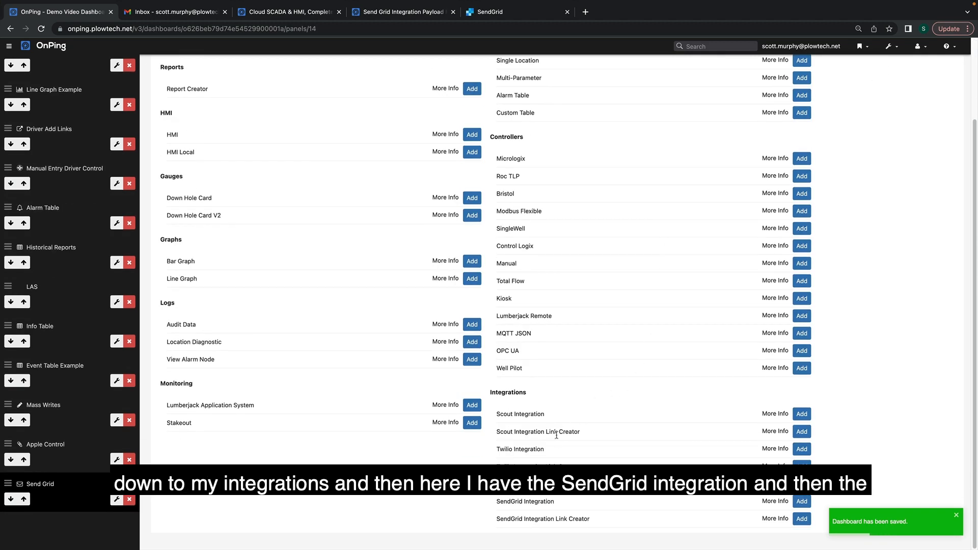
click(802, 502)
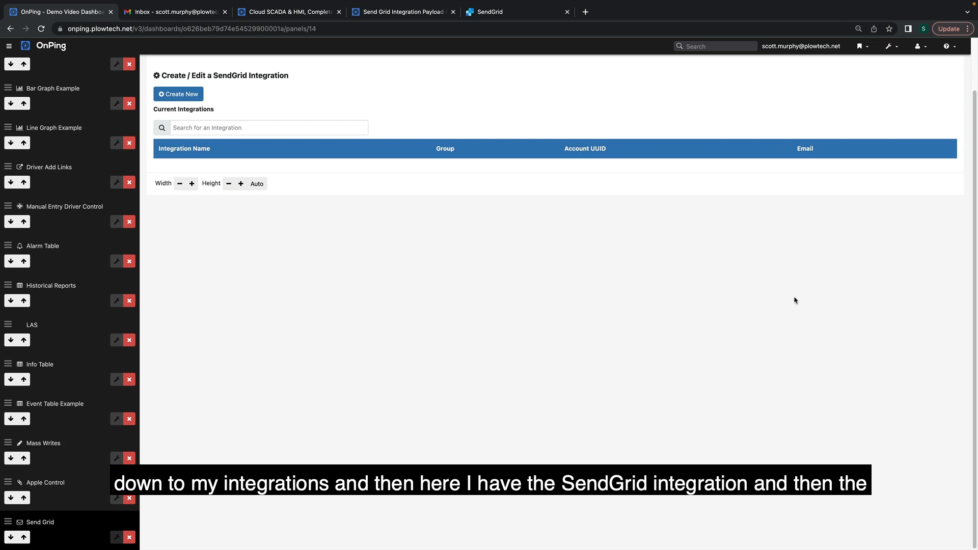
scroll(805, 349, down, 5)
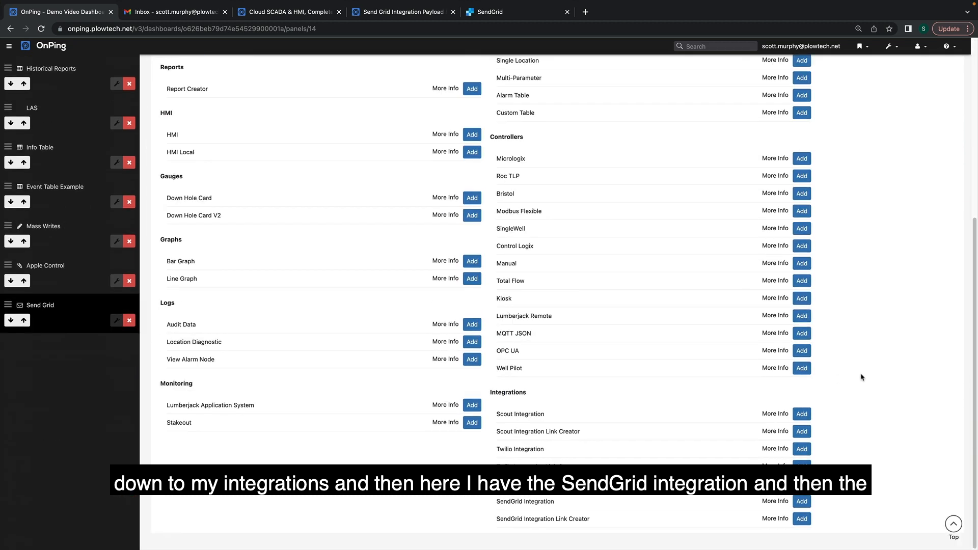
click(802, 519)
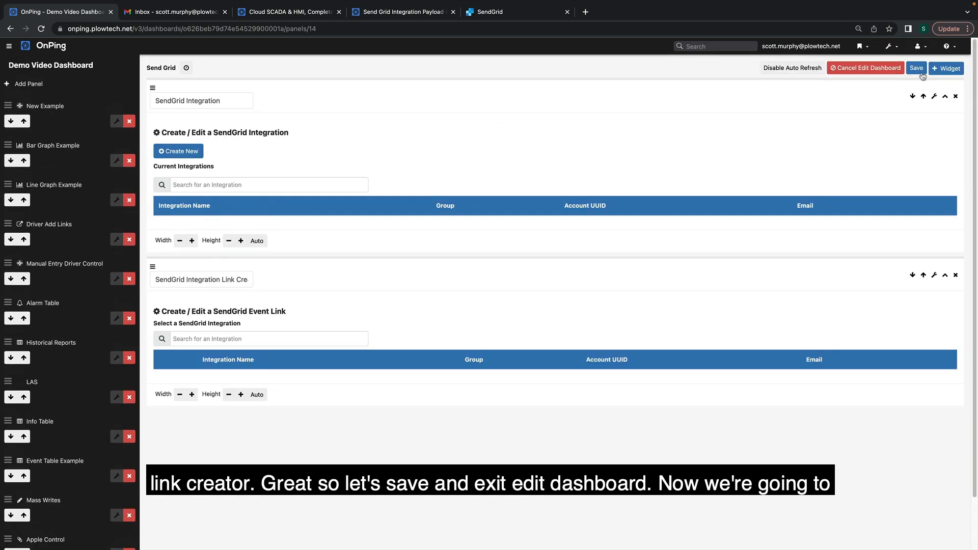
click(920, 69)
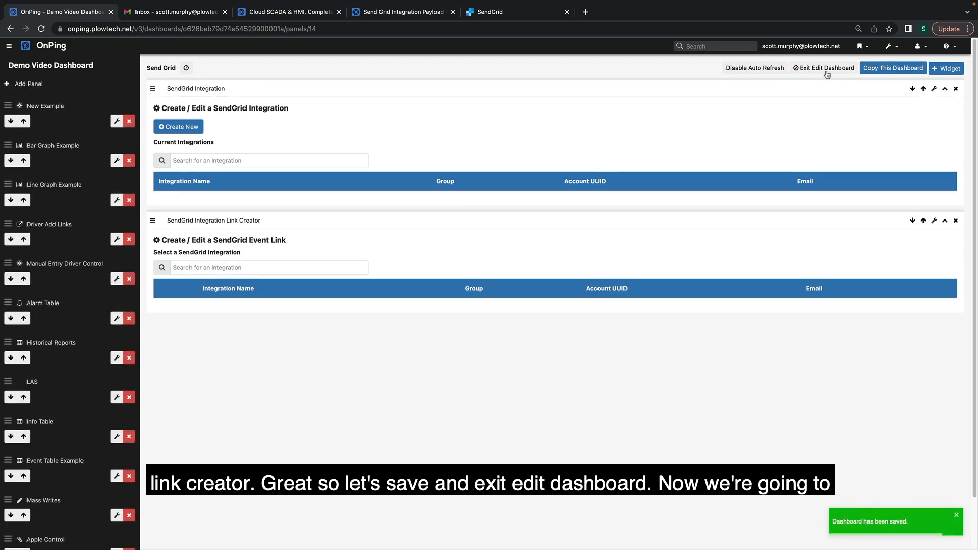
click(826, 71)
click(963, 515)
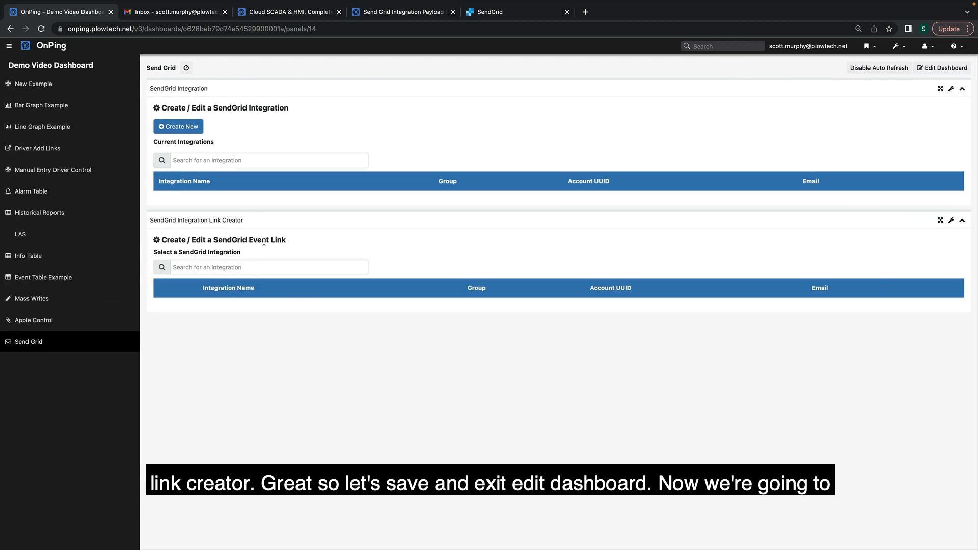
Save a 'Demo Video Integrations' integration with the pasted API key, the account e-mail and PostOakUsers group.
click(182, 126)
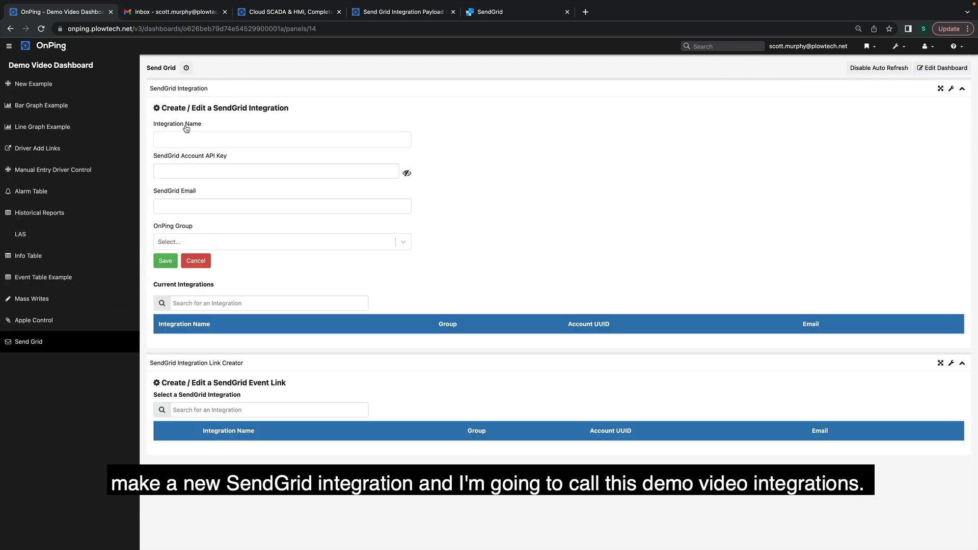
click(188, 139)
text(Demo)
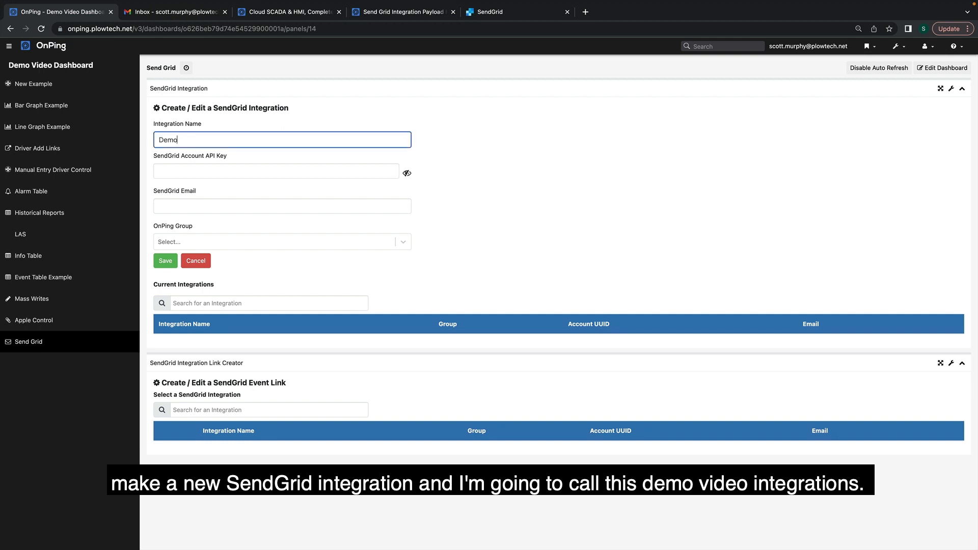
text( Video Integrations)
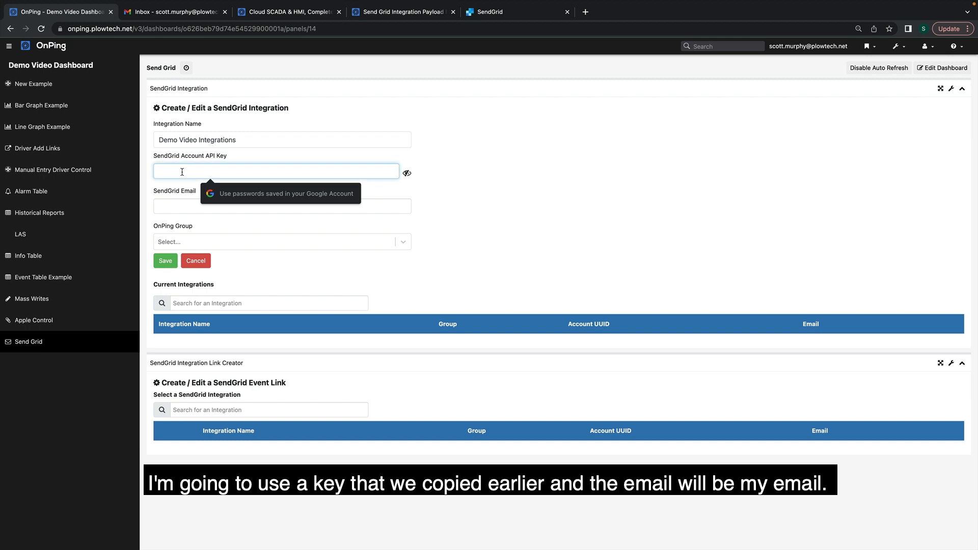
key(cmd+v)
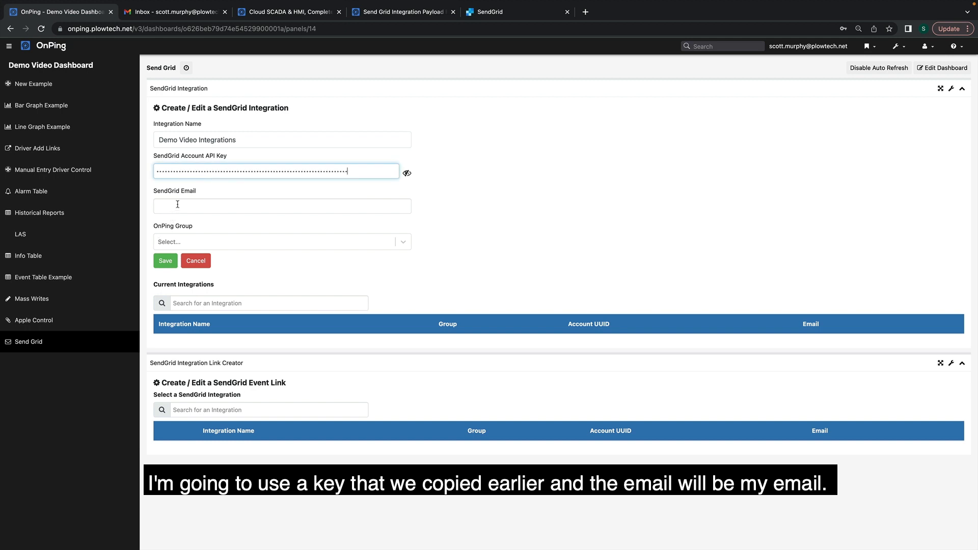
click(177, 205)
text(s)
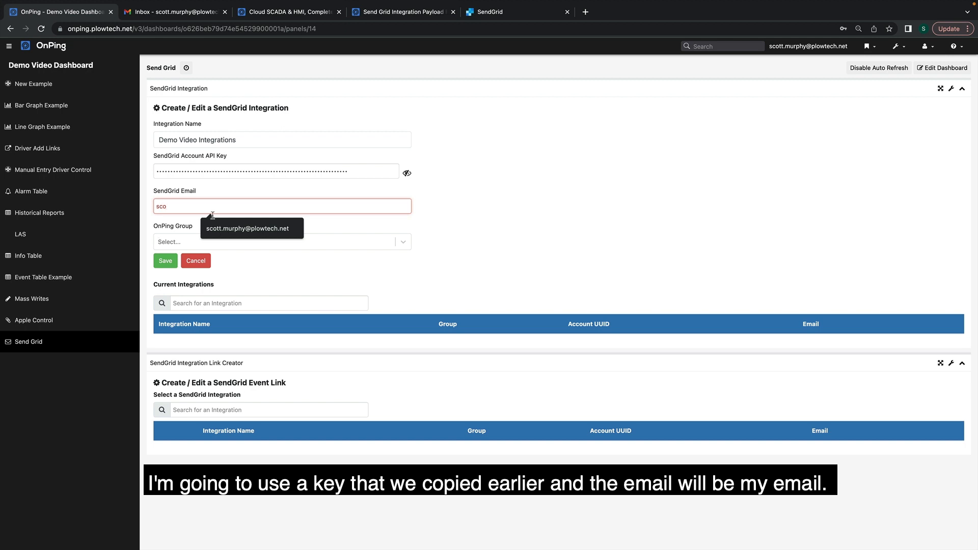
text(co)
click(230, 230)
click(227, 240)
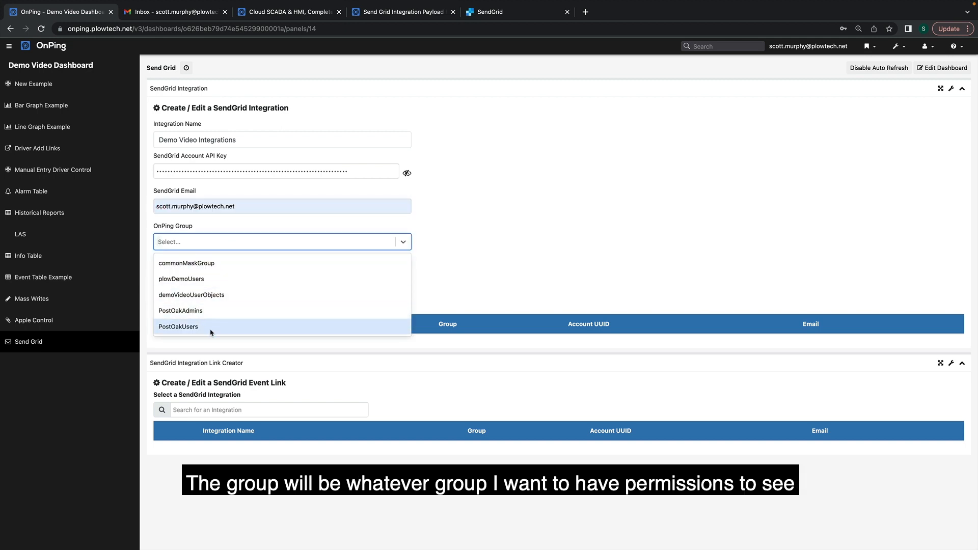
click(211, 329)
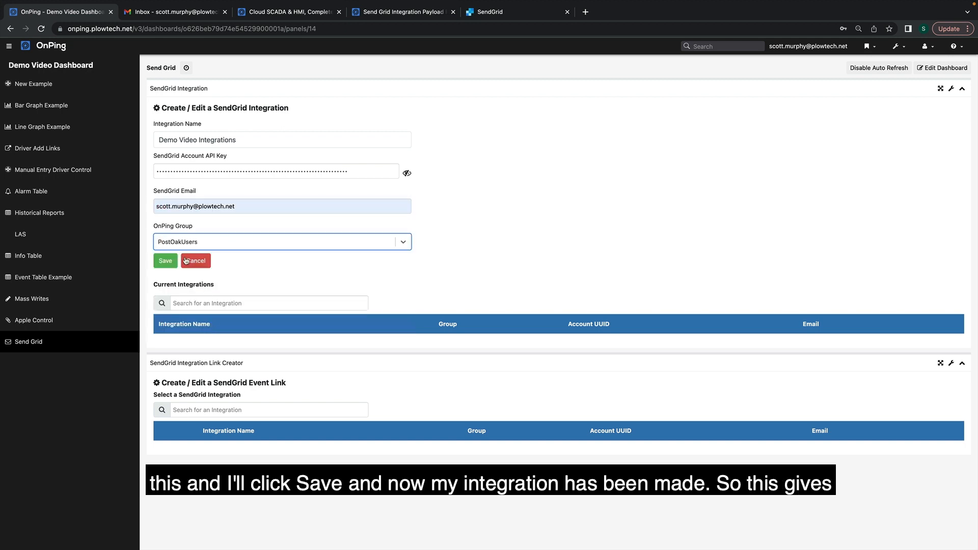
click(163, 260)
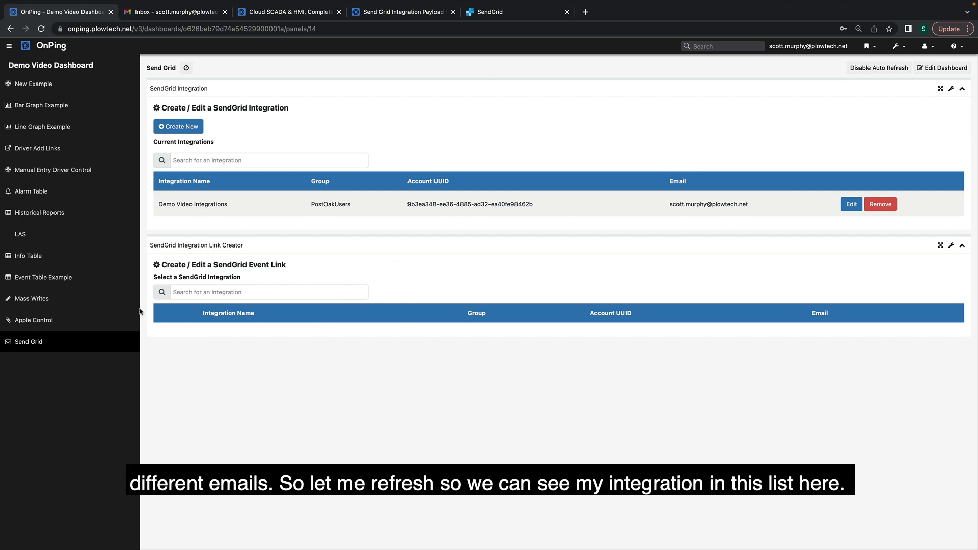
After reloading, select Demo Video Integrations and start a new event link named 'Demo Video 2 Link'.
key(super+r)
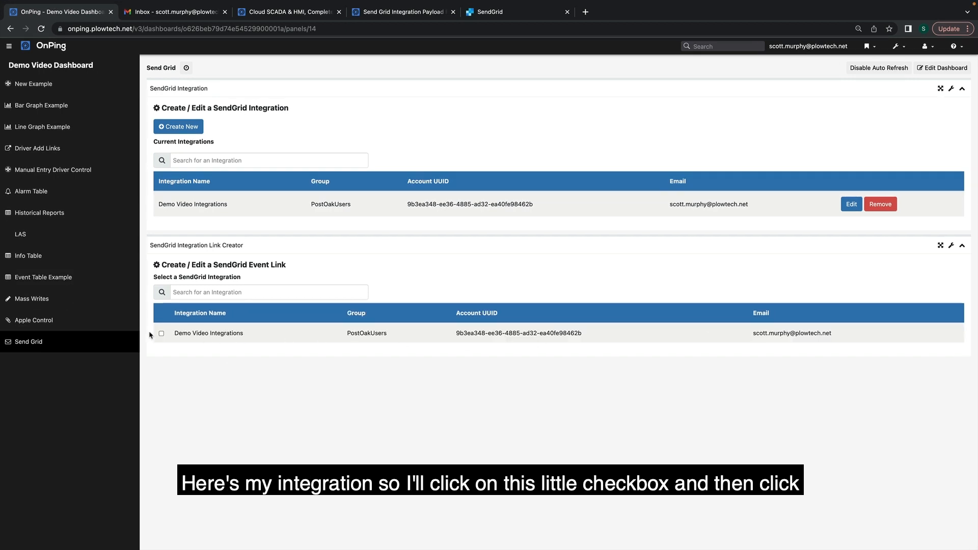
click(161, 333)
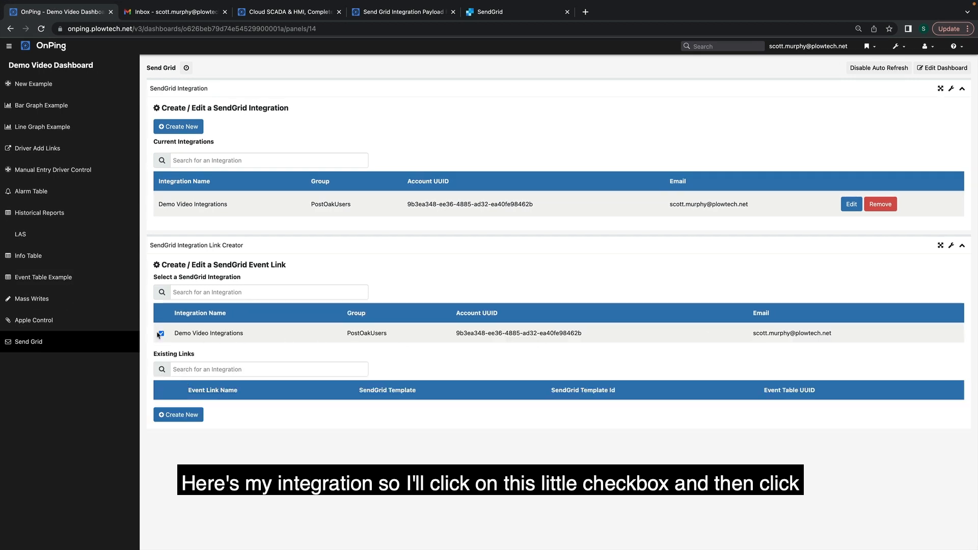
click(192, 420)
scroll(192, 414, down, 5)
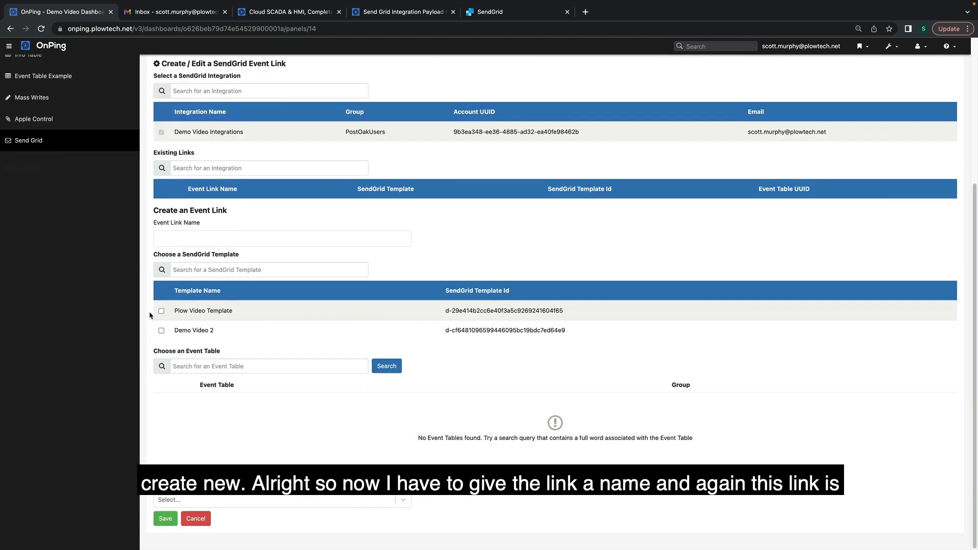
click(205, 234)
text(Demo)
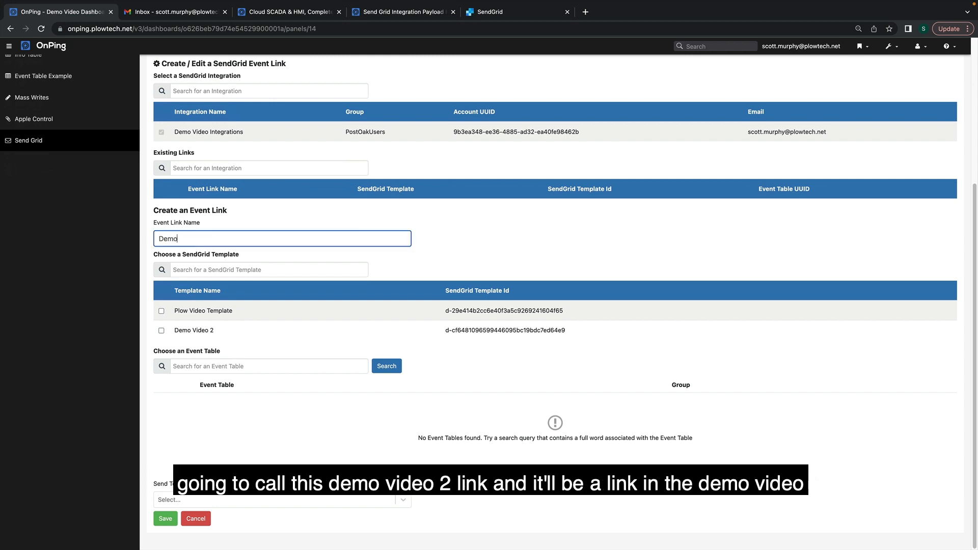
text( Video 2 Link)
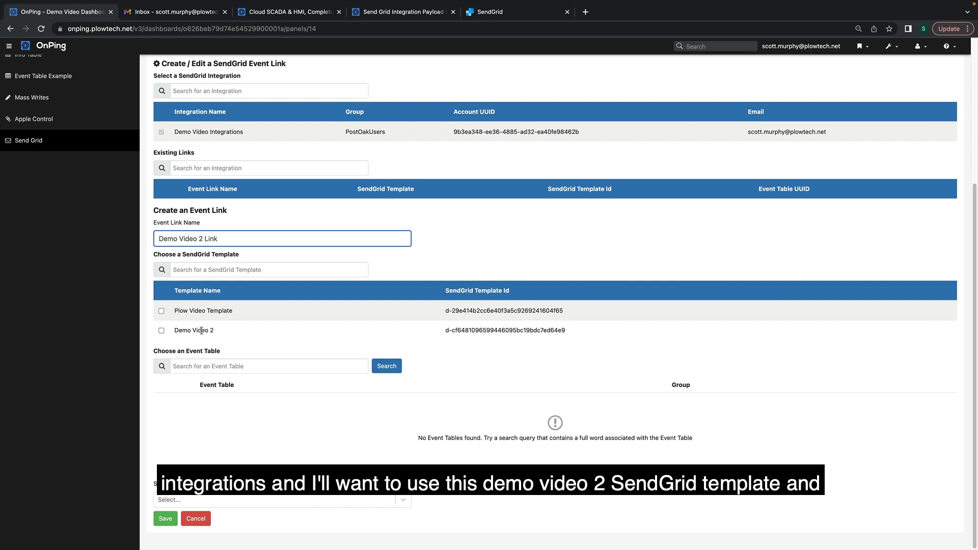
Link the Demo Video 2 template and Demo Video Event Table, set yourself as recipient, and save.
click(161, 331)
click(238, 366)
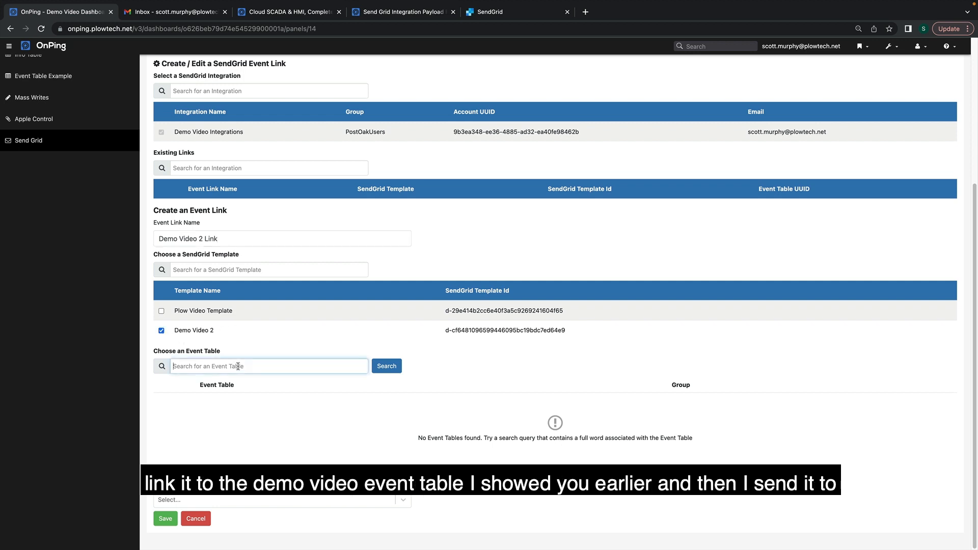
text(Demo)
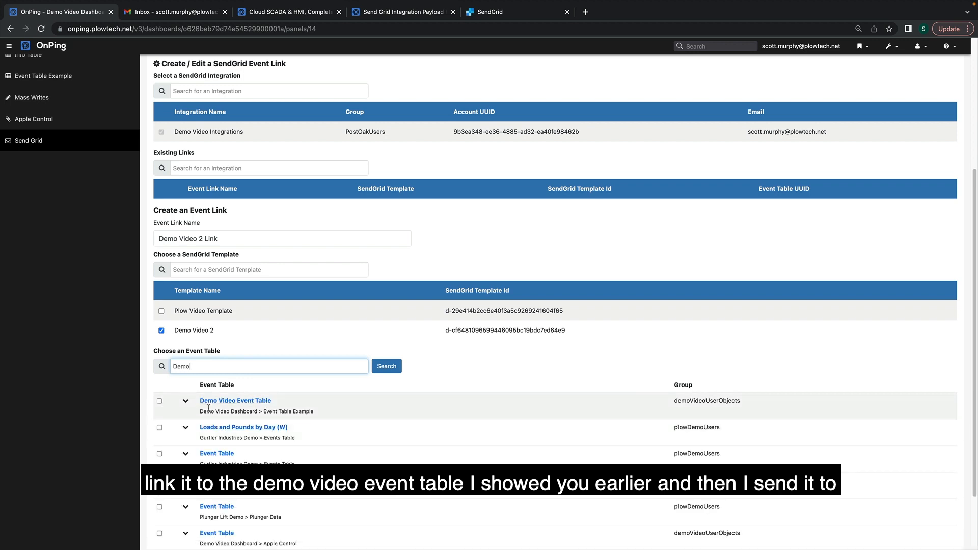
click(159, 402)
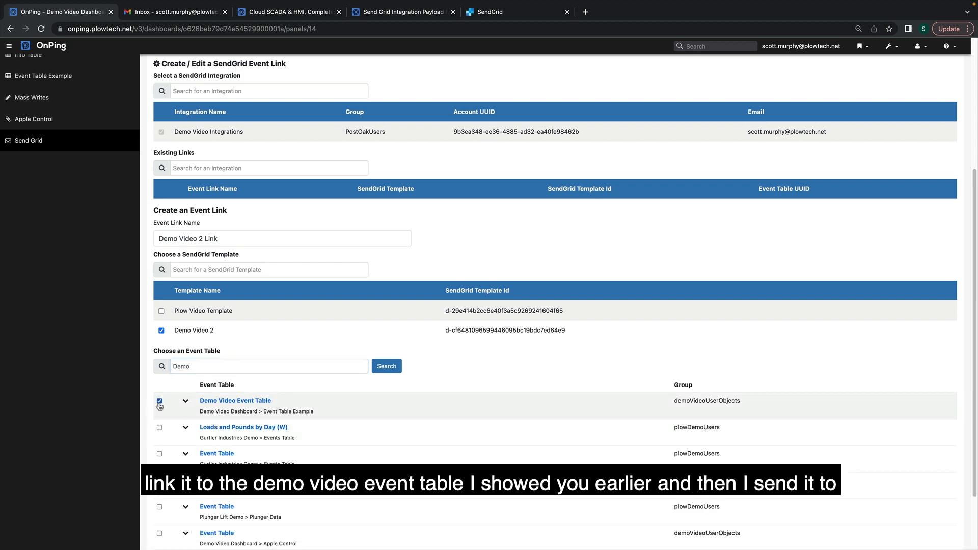
scroll(147, 397, down, 3)
click(214, 501)
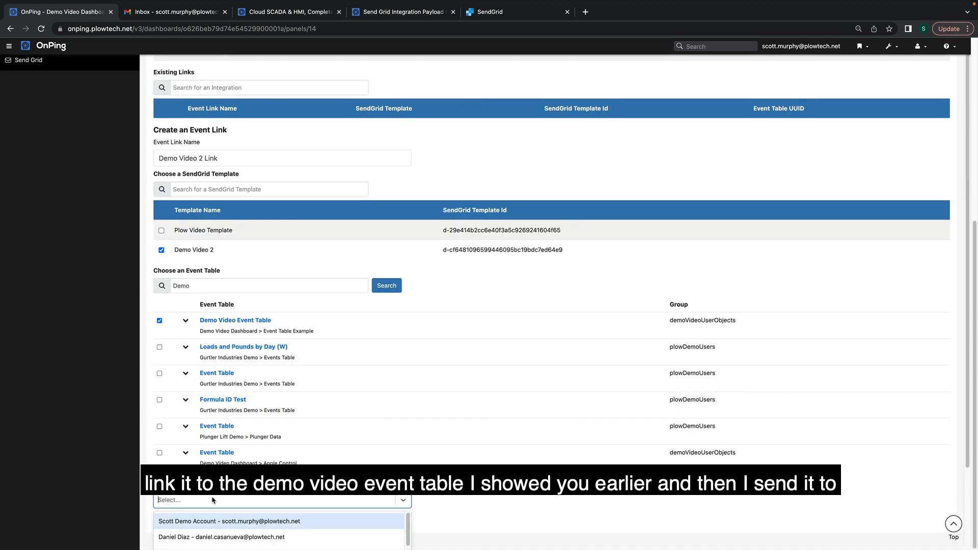
click(233, 521)
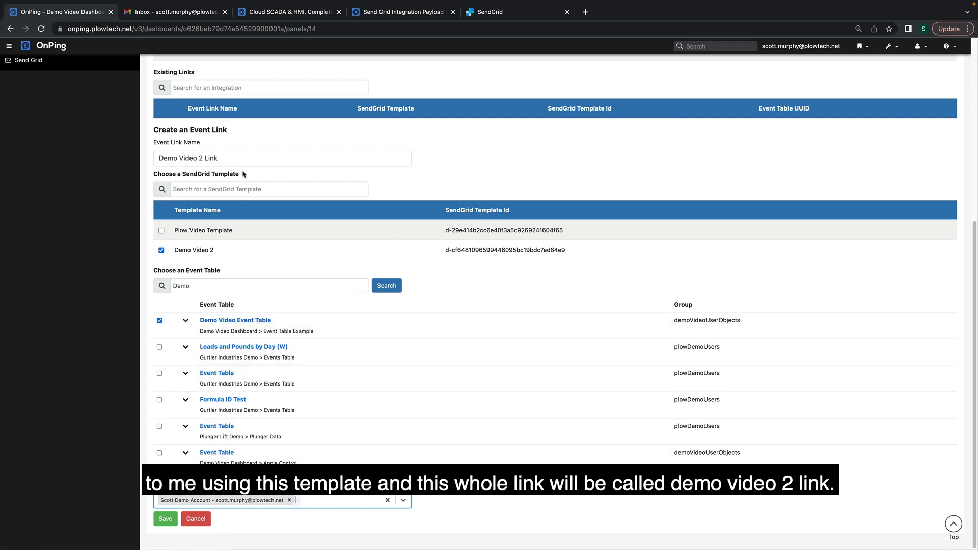
click(166, 518)
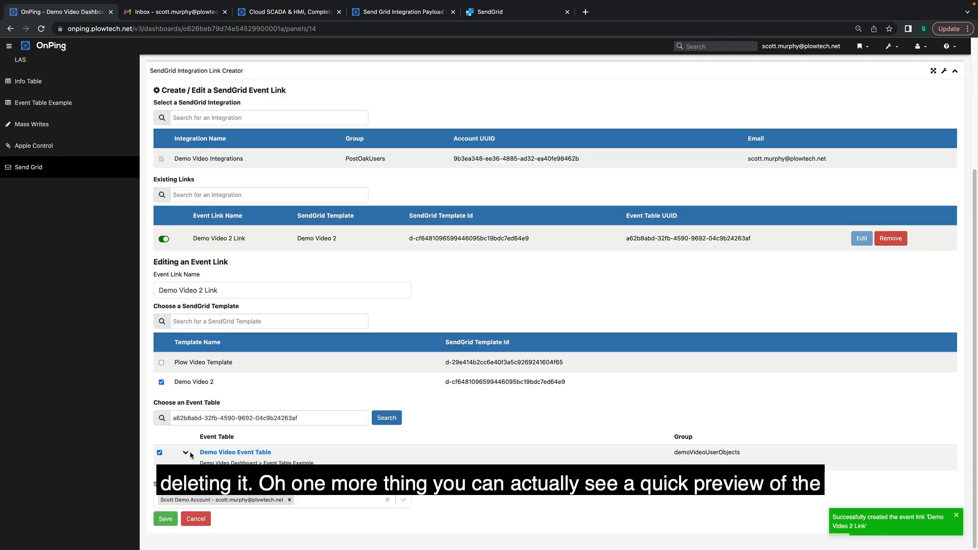
click(868, 413)
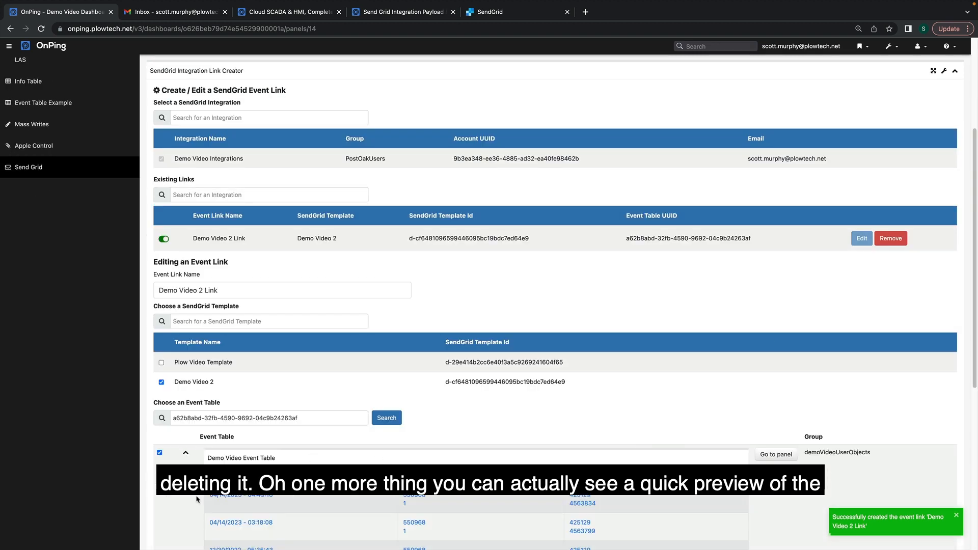
scroll(355, 300, down, 4)
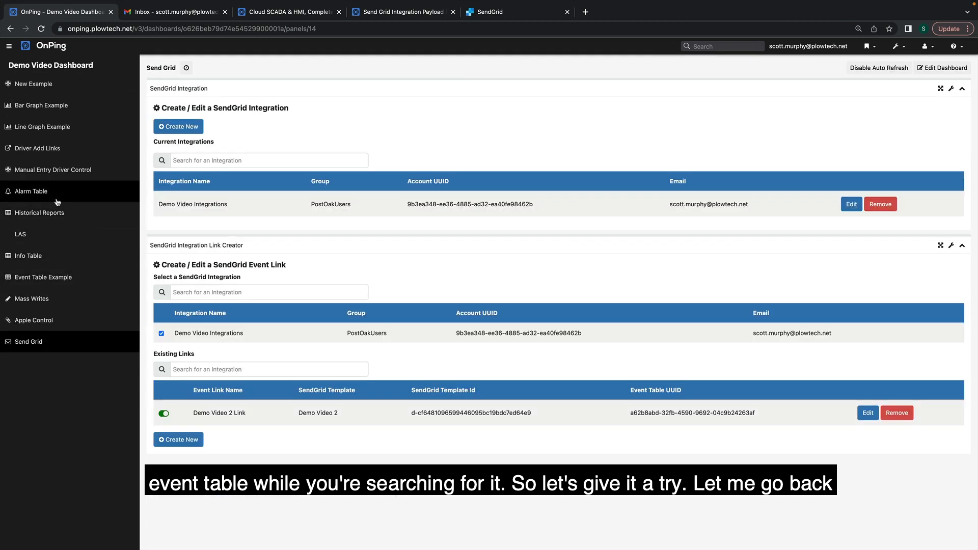
Fire a new event with the Next Event button on Event Table Example, then switch to Gmail.
click(48, 278)
scroll(206, 415, down, 5)
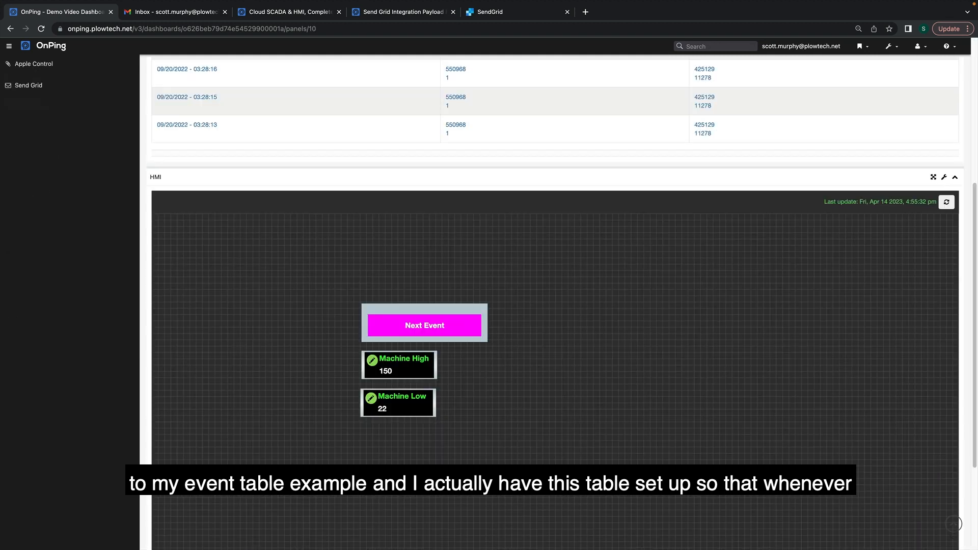
scroll(209, 417, up, 5)
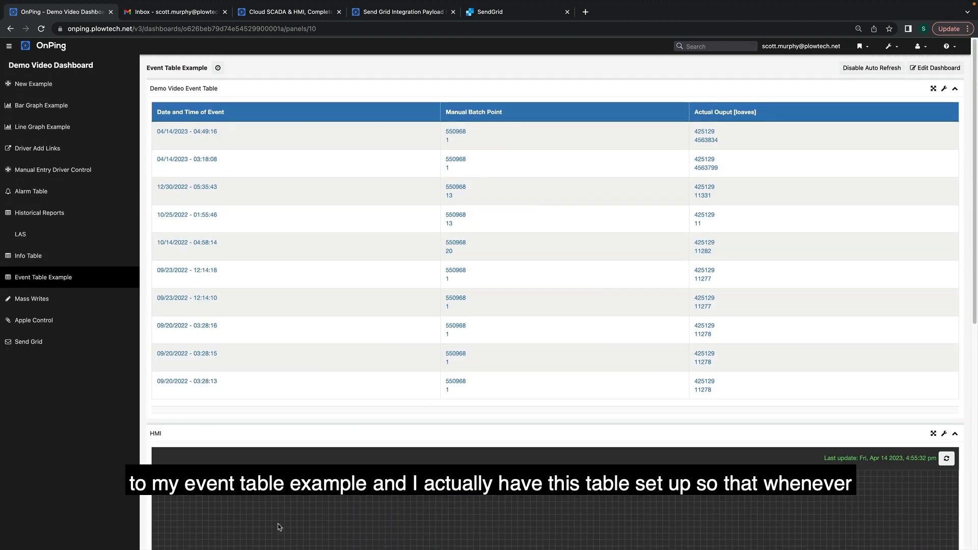
scroll(397, 125, down, 1)
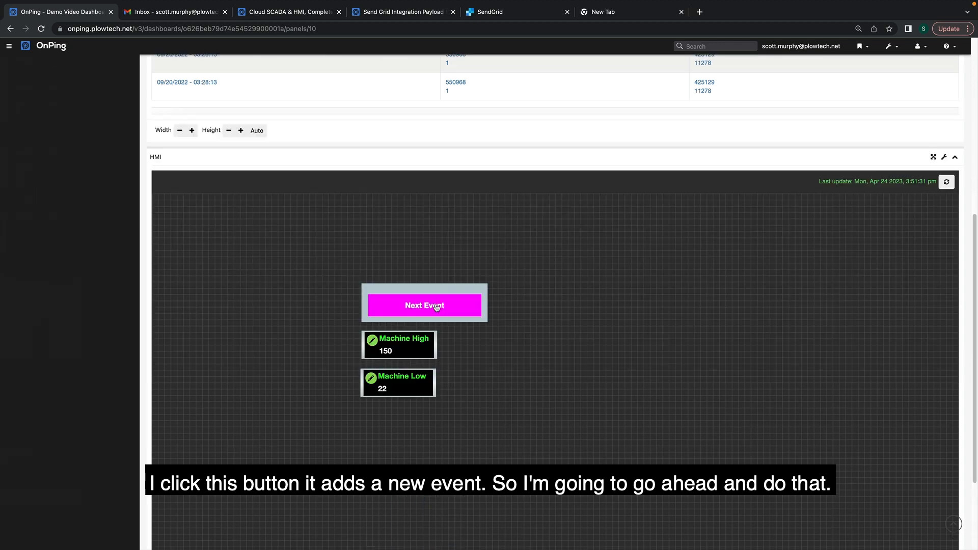
click(431, 307)
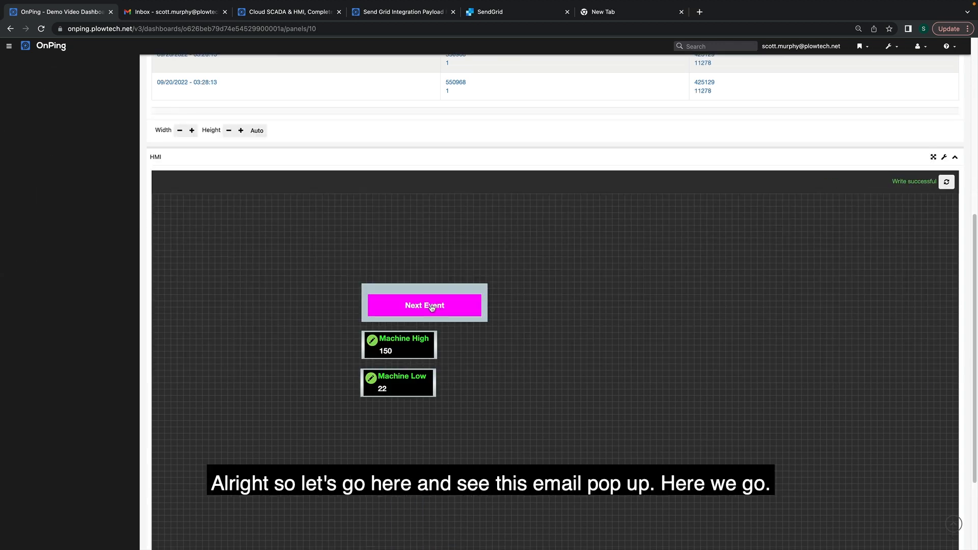
click(182, 36)
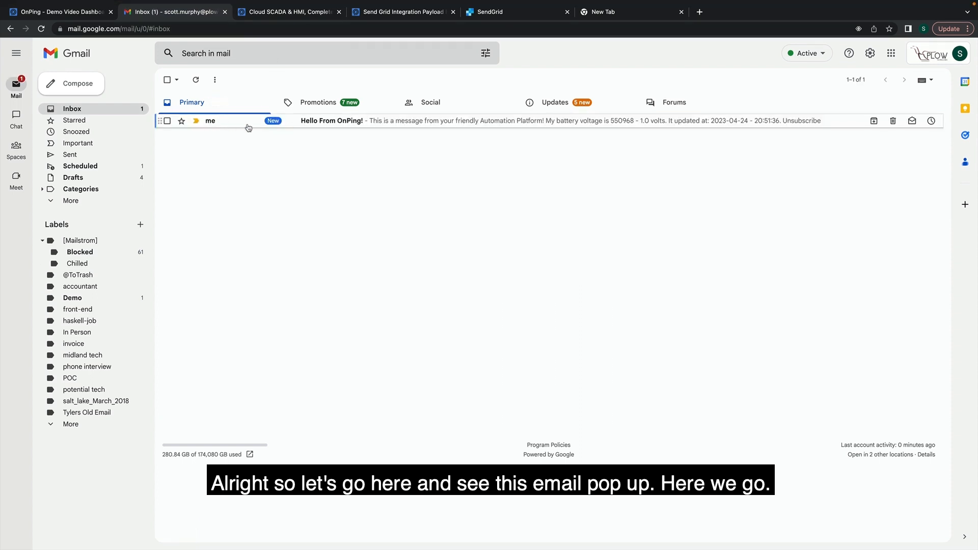
Read the 'Hello From OnPing!' e-mail showing 1.0 volts, then go back to OnPing.
click(373, 122)
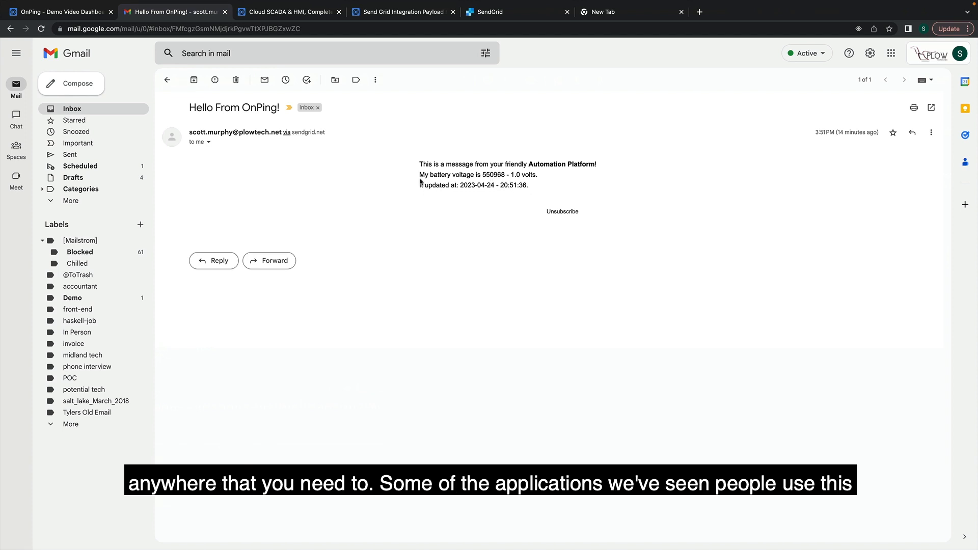
click(97, 16)
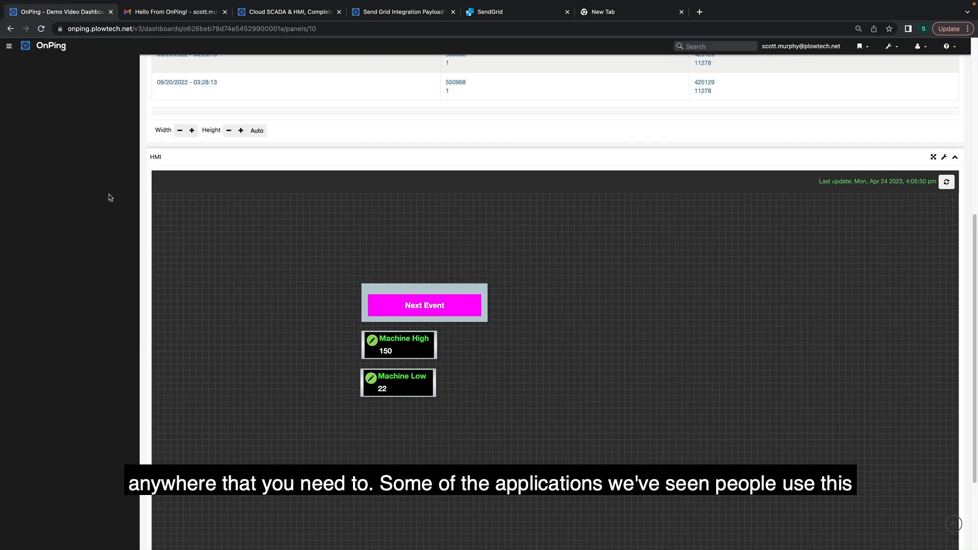